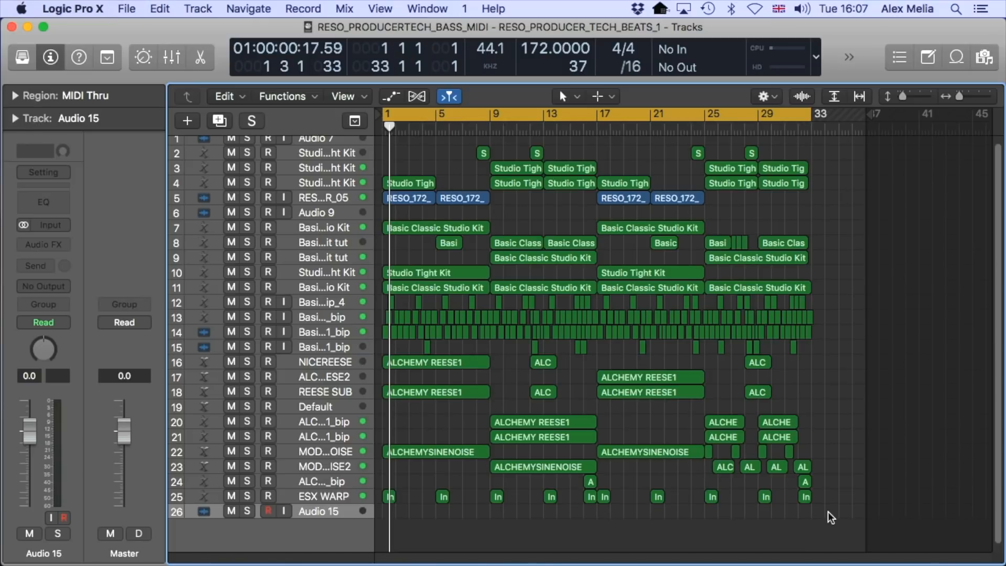
Step: Select the MODWHEELSINENOISE track (track 22) and clear the selection of its regions
{"action": "key", "text": "super+Right"}
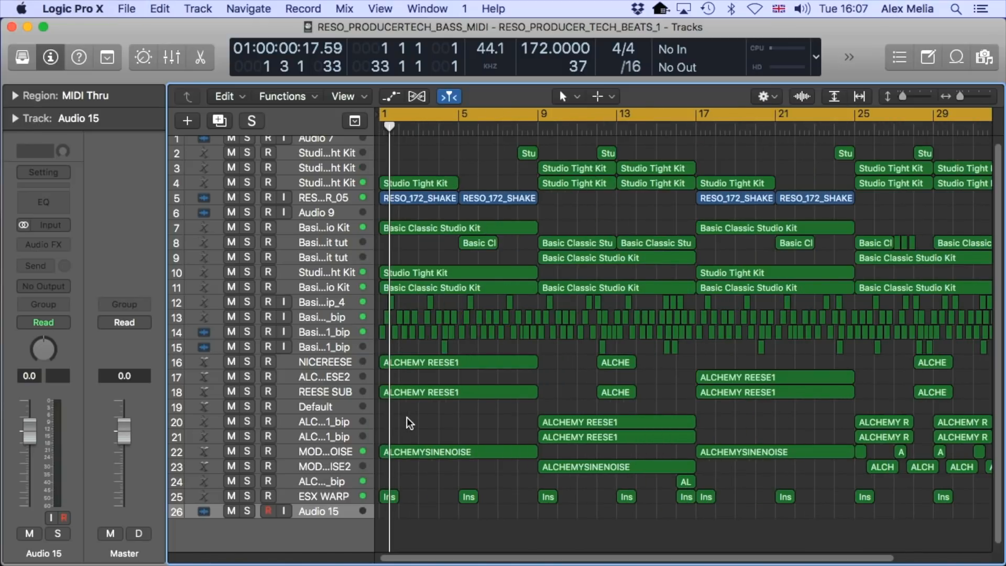
{"action": "key", "text": "super+Left"}
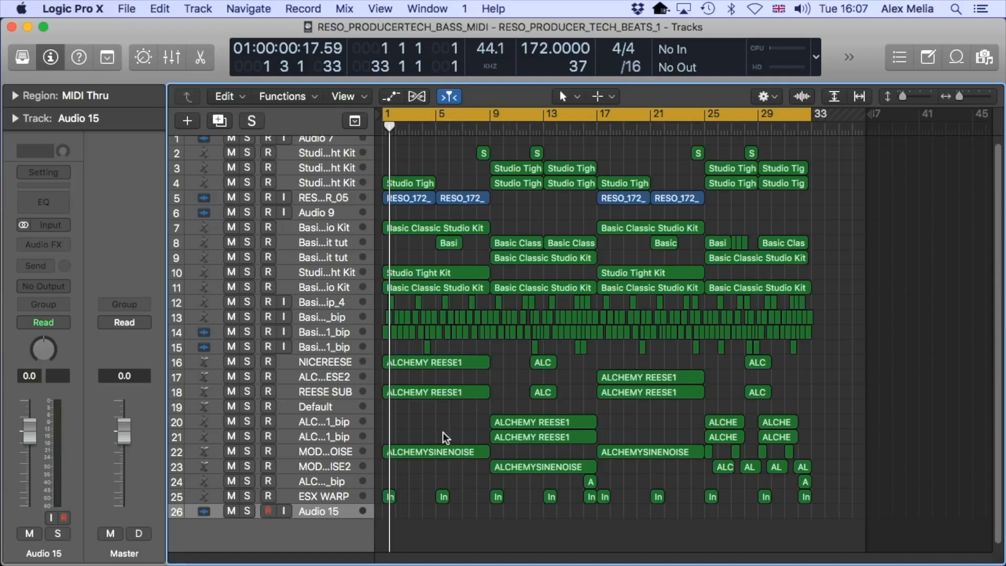
{"action": "left_click", "coordinate": [322, 450]}
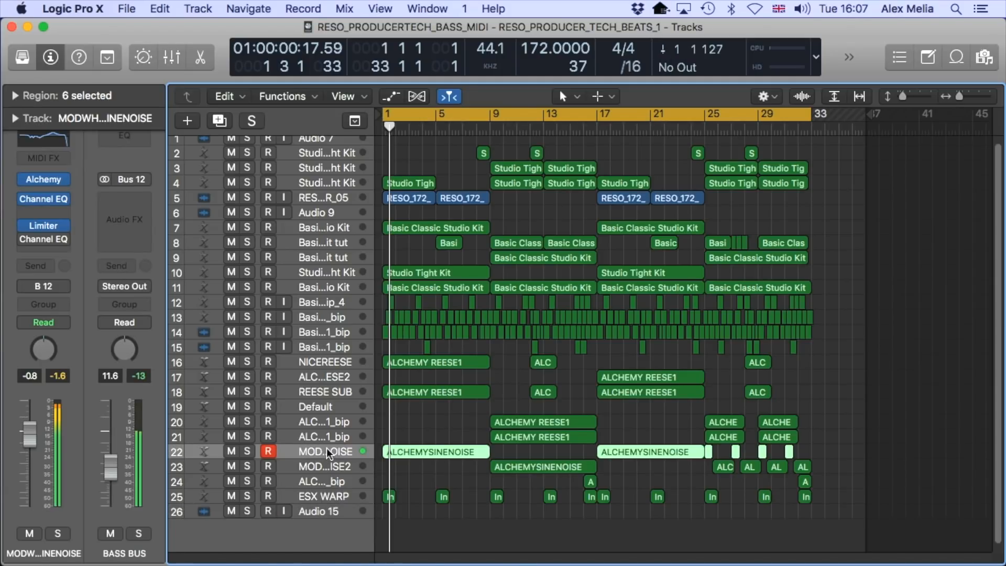
{"action": "left_click", "coordinate": [409, 433]}
{"action": "scroll", "coordinate": [417, 413], "scroll_direction": "down", "scroll_amount": 1}
{"action": "key", "text": "super+Right"}
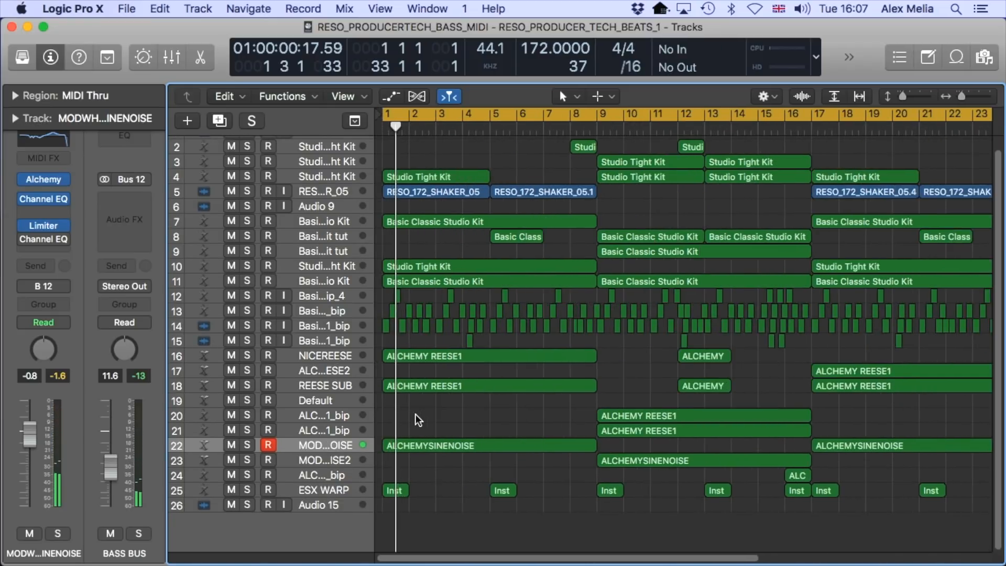
Step: Select the bass regions covering the first eight bars on tracks 16 to 25 and examine their combined notes in the Piano Roll
{"action": "left_click_drag", "start_coordinate": [384, 507], "coordinate": [427, 358]}
{"action": "left_click_drag", "start_coordinate": [385, 515], "coordinate": [499, 354]}
{"action": "double_click", "coordinate": [499, 354]}
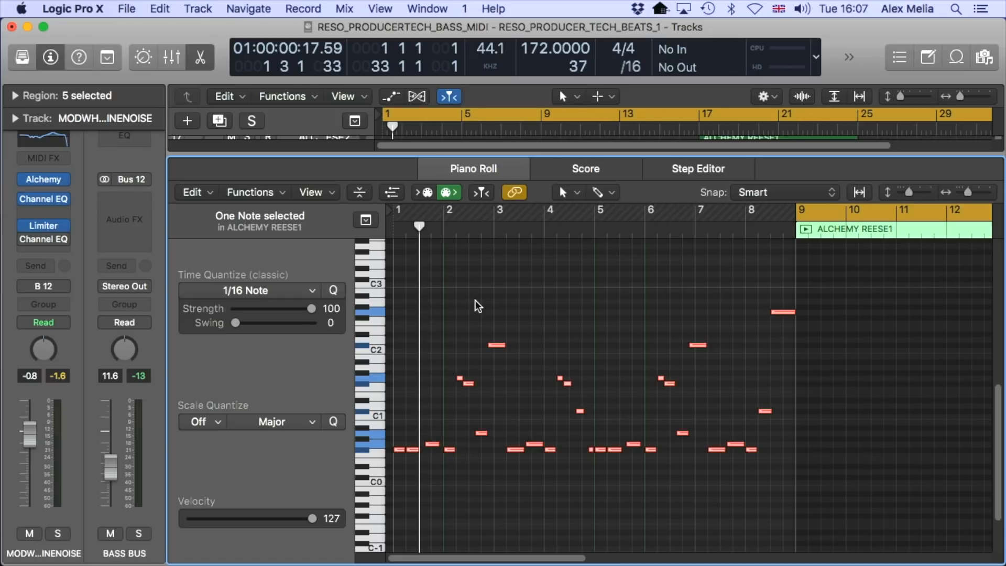
{"action": "key", "text": "super+Right"}
{"action": "key", "text": "super+Right"}
{"action": "key", "text": "super+Right"}
{"action": "scroll", "coordinate": [447, 354], "scroll_direction": "left", "scroll_amount": 2}
{"action": "key", "text": "super+Left"}
{"action": "key", "text": "super+Left"}
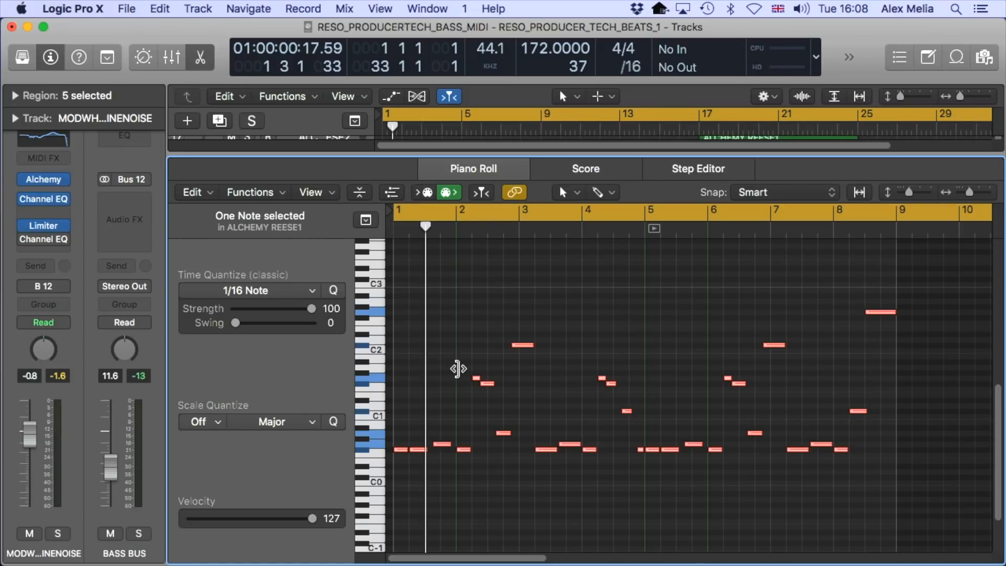
Step: Open only the first ALCHEMY REESE1 region of the NICEREESE track in the Piano Roll and examine its notes
{"action": "key", "text": "e"}
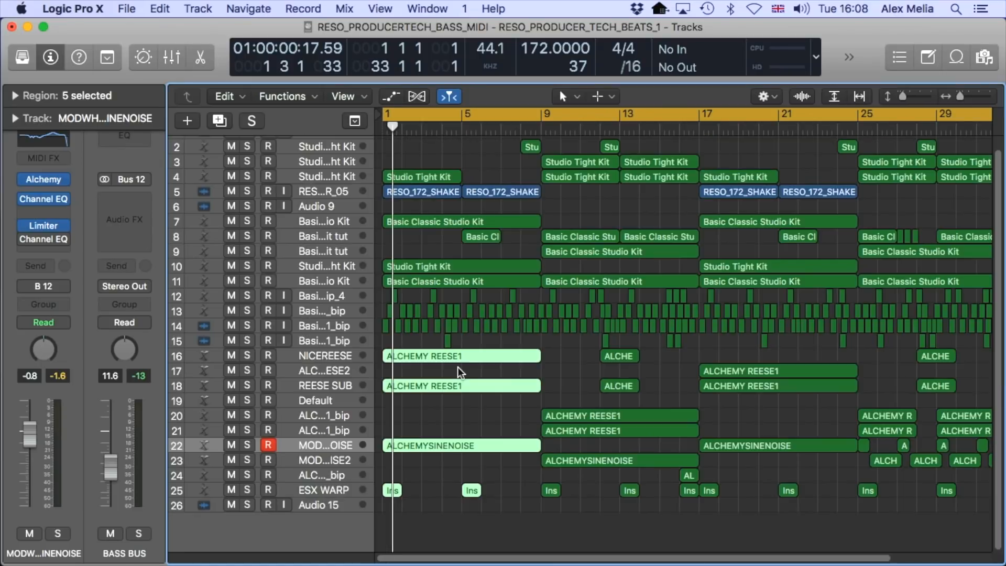
{"action": "left_click", "coordinate": [416, 430]}
{"action": "double_click", "coordinate": [417, 360]}
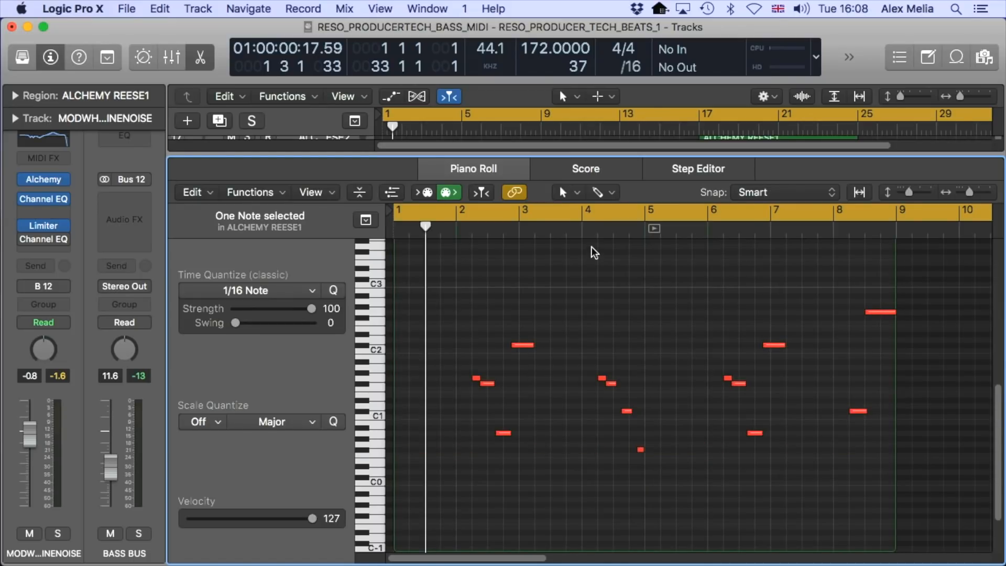
{"action": "key", "text": "super+Right"}
{"action": "scroll", "coordinate": [593, 316], "scroll_direction": "right", "scroll_amount": 5}
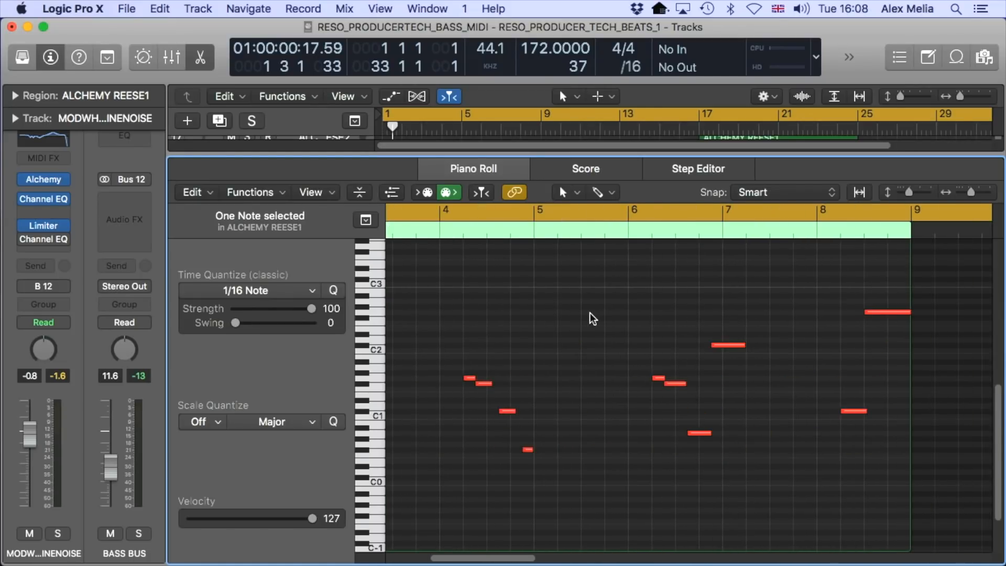
Step: Set the cycle range from bar 4 to bar 5, select the NICEREESE track and reopen its first region in the Piano Roll
{"action": "left_click_drag", "start_coordinate": [443, 212], "coordinate": [532, 212]}
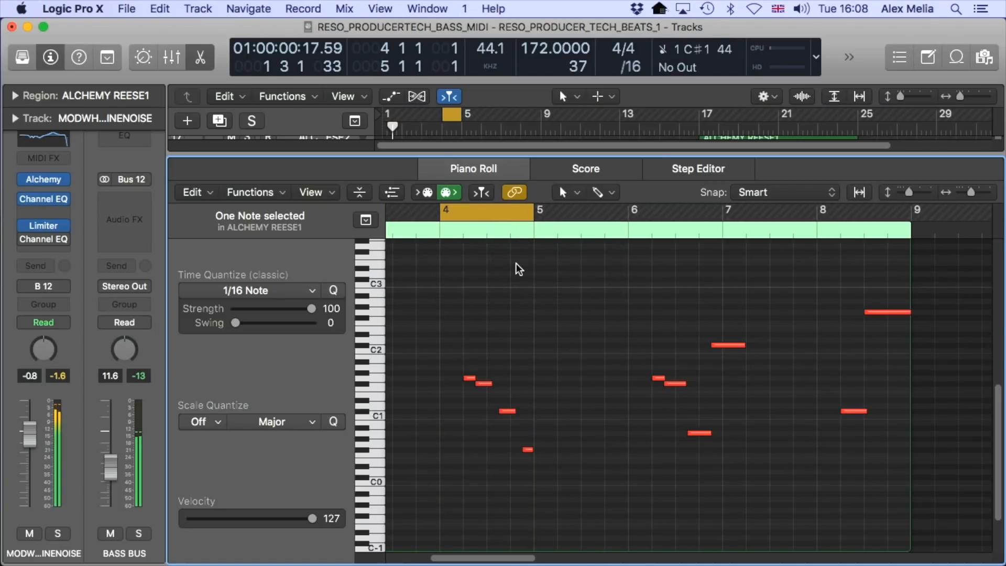
{"action": "key", "text": "p"}
{"action": "left_click", "coordinate": [321, 357]}
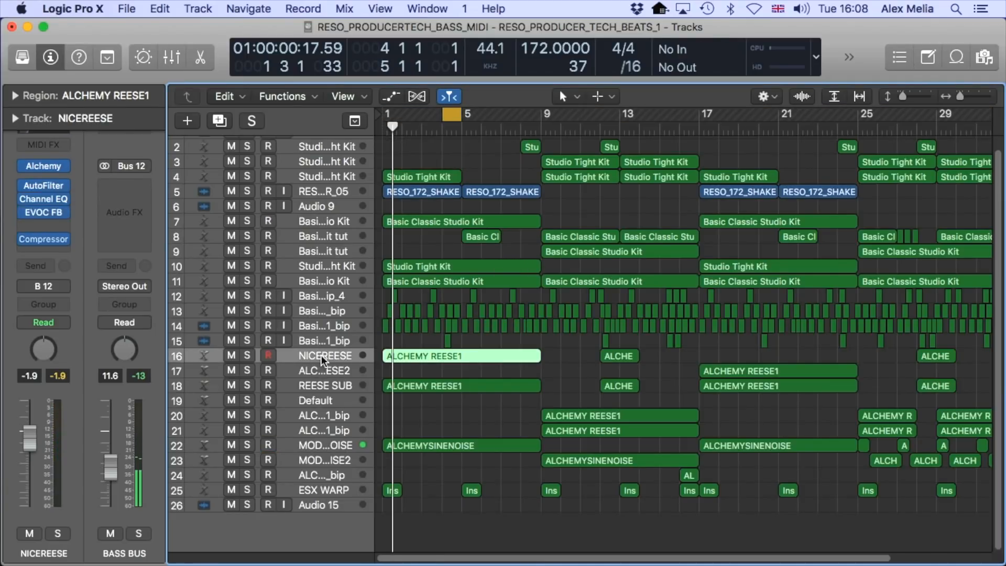
{"action": "double_click", "coordinate": [441, 356]}
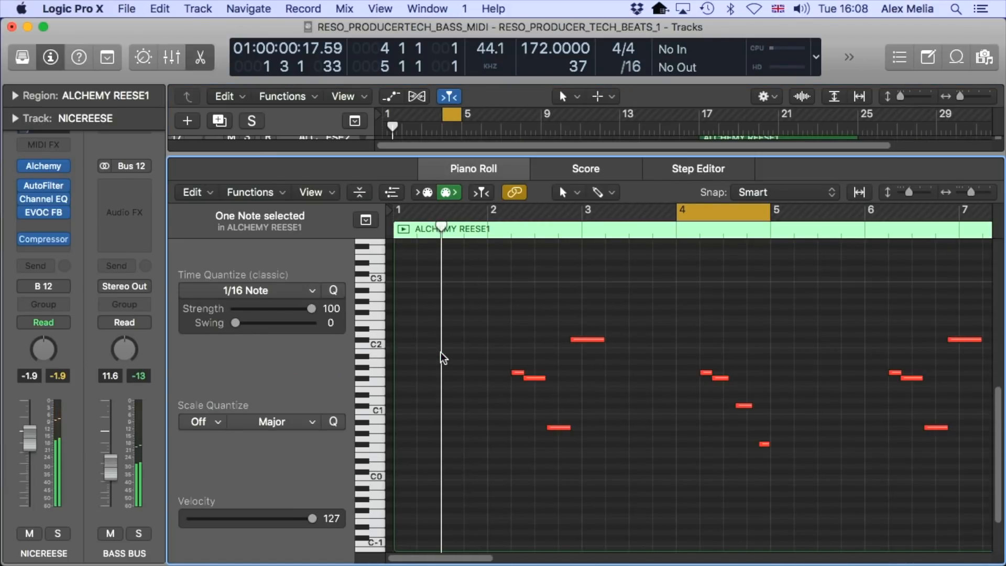
Step: Solo the first NICEREESE region and audition its notes in bar 4
{"action": "key", "text": "space"}
{"action": "key", "text": "space"}
{"action": "key", "text": "ctrl+alt+s"}
{"action": "key", "text": "space"}
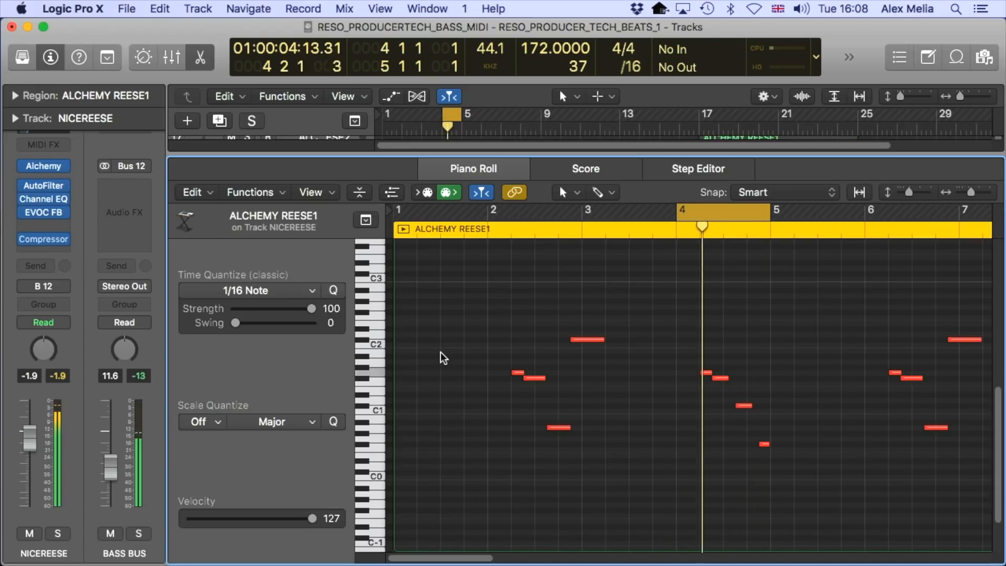
{"action": "key", "text": "space"}
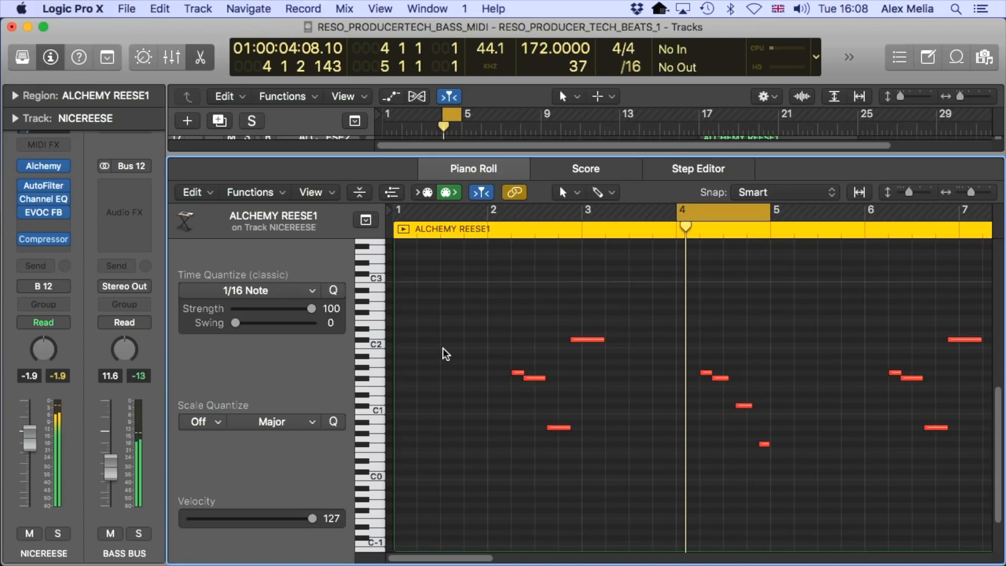
Step: Audition the NICEREESE notes with the cycle range at bar 6 and extended to bar 7 beat 3, finishing with the cycle off
{"action": "key", "text": "super+Left"}
{"action": "key", "text": "super+Left"}
{"action": "left_click_drag", "start_coordinate": [653, 212], "coordinate": [687, 211]}
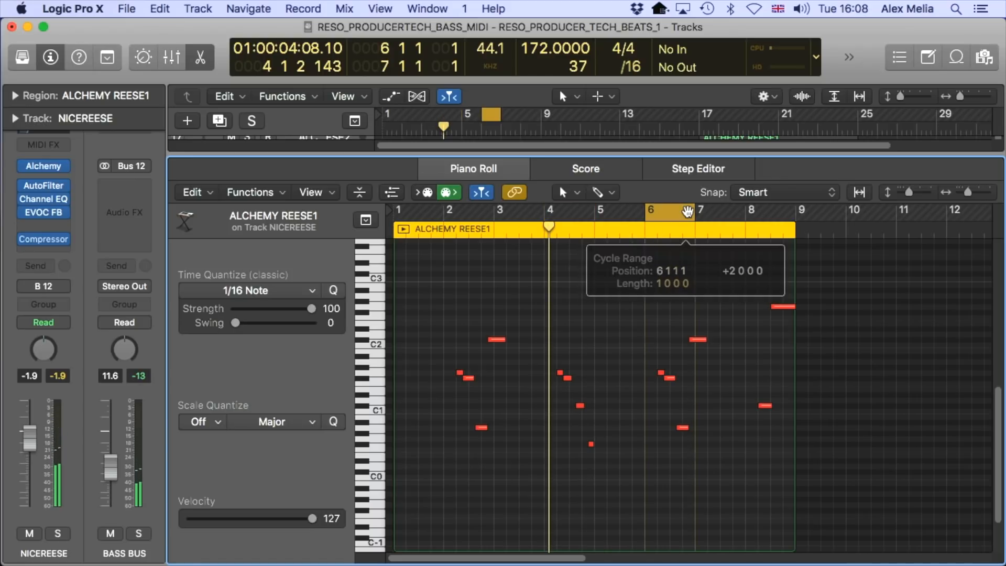
{"action": "key", "text": "space"}
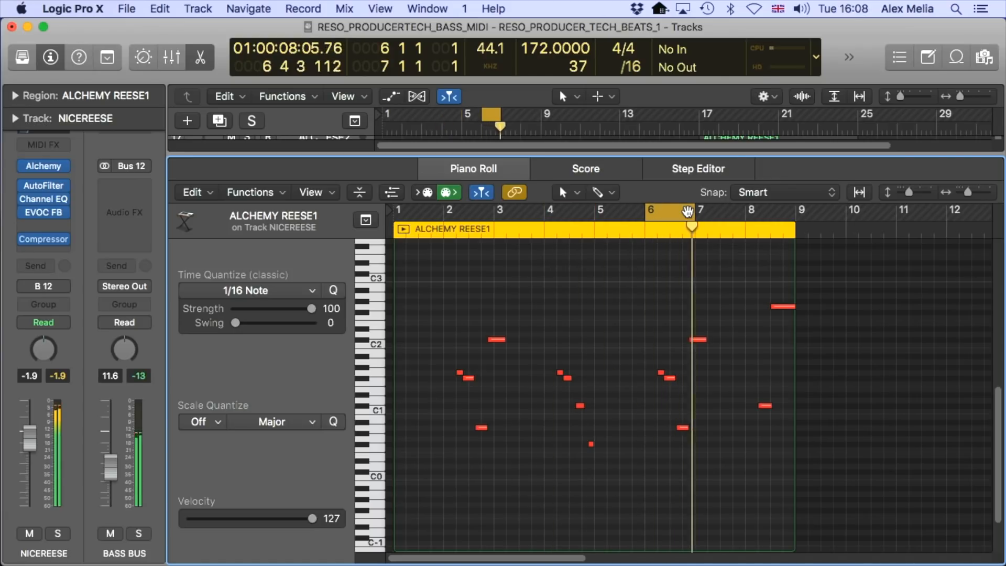
{"action": "left_click_drag", "start_coordinate": [696, 214], "coordinate": [715, 215]}
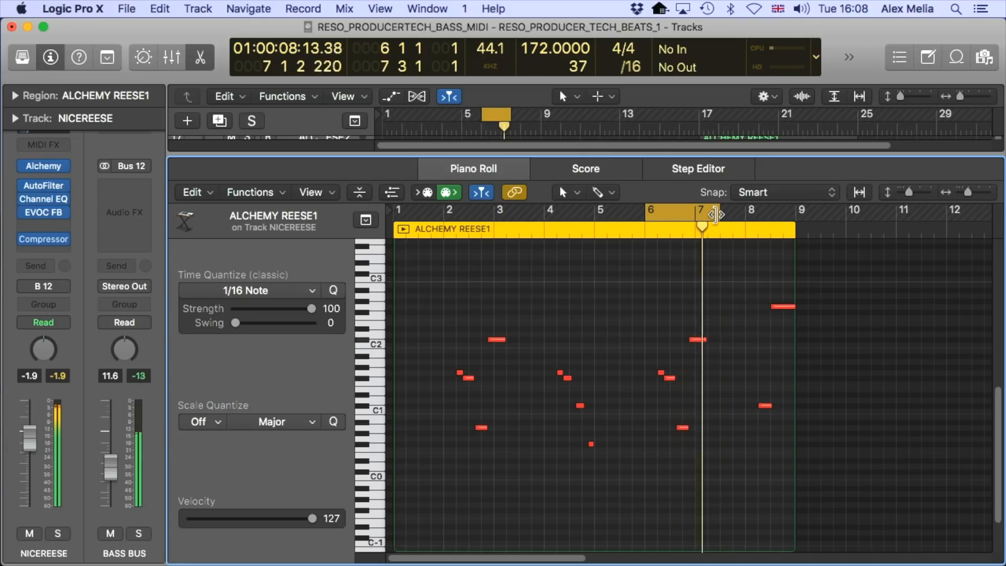
{"action": "key", "text": "space"}
{"action": "left_click", "coordinate": [682, 211]}
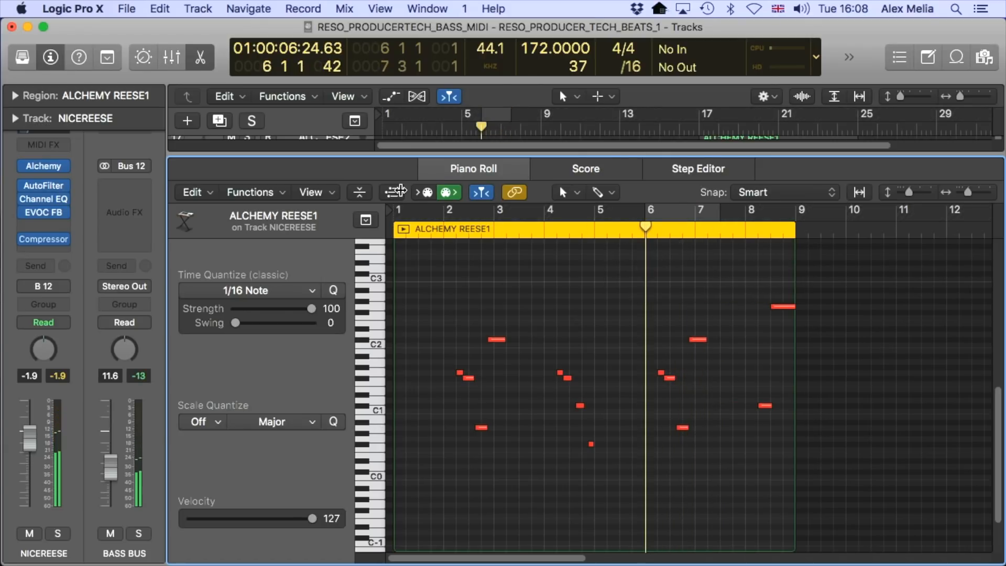
Step: Show the Pitch Bend lane beneath the NICEREESE notes and set the cycle range from bar 5 to bar 9
{"action": "left_click_drag", "start_coordinate": [396, 212], "coordinate": [788, 218]}
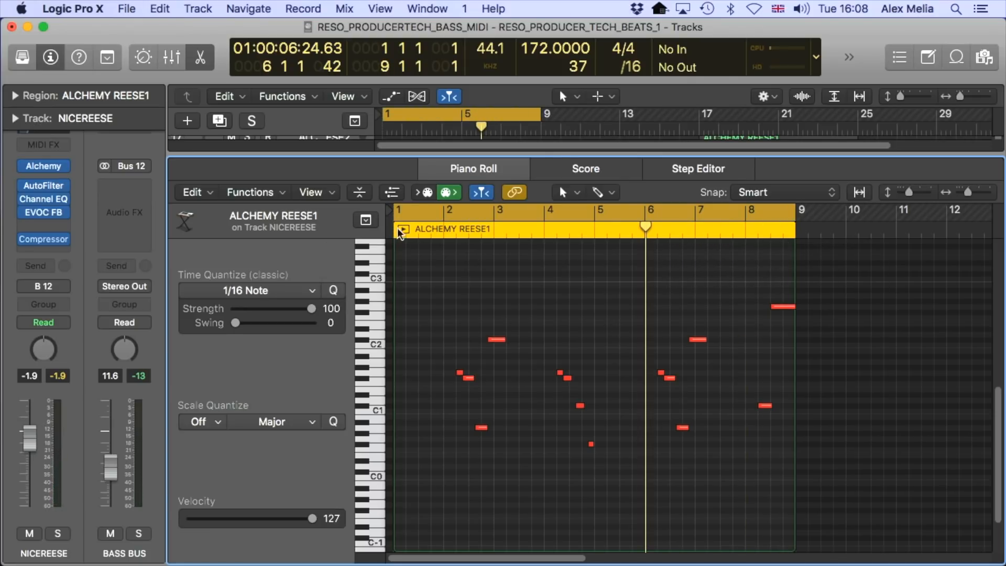
{"action": "left_click", "coordinate": [389, 191]}
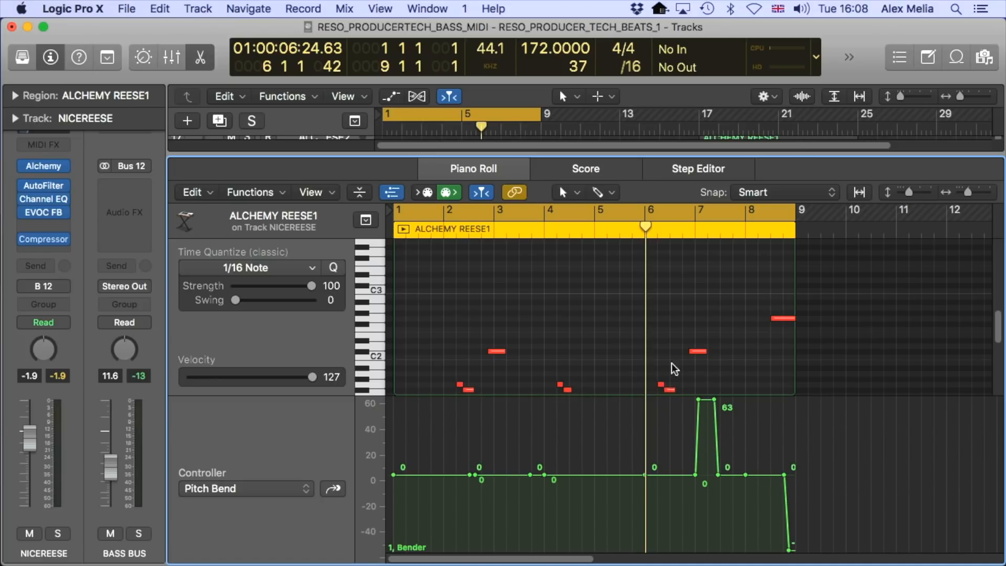
{"action": "left_click", "coordinate": [603, 210]}
{"action": "left_click_drag", "start_coordinate": [604, 211], "coordinate": [786, 216]}
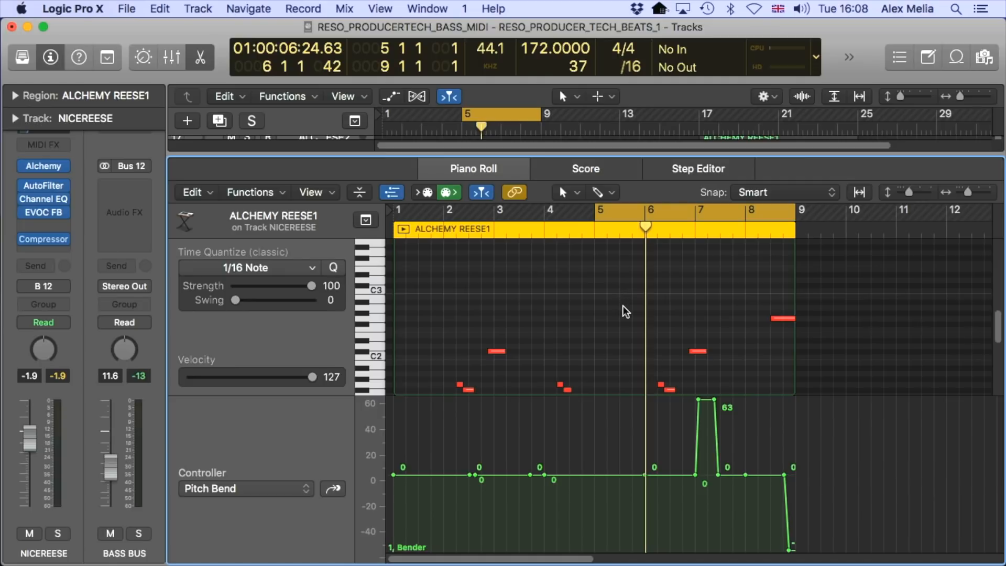
Step: Play the soloed NICEREESE region from bar 5 to bar 9 and compare its notes with the pitch bends
{"action": "scroll", "coordinate": [626, 313], "scroll_direction": "down", "scroll_amount": 3}
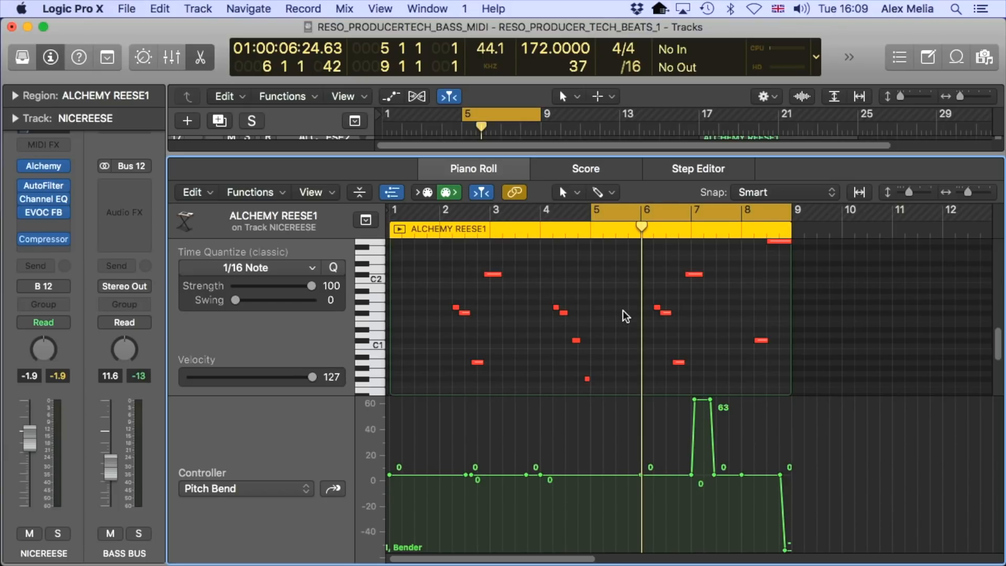
{"action": "scroll", "coordinate": [626, 315], "scroll_direction": "up", "scroll_amount": 1}
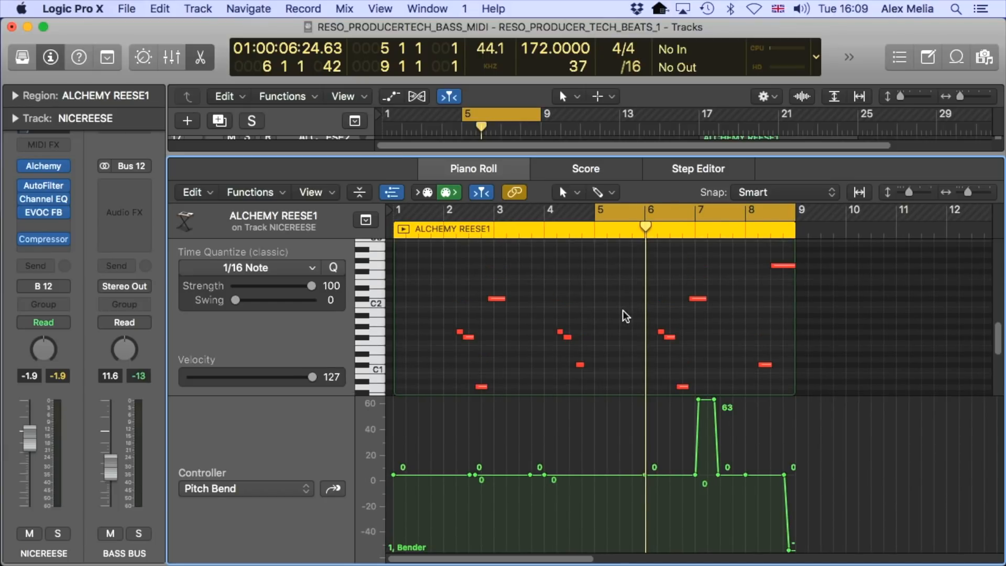
{"action": "key", "text": "space"}
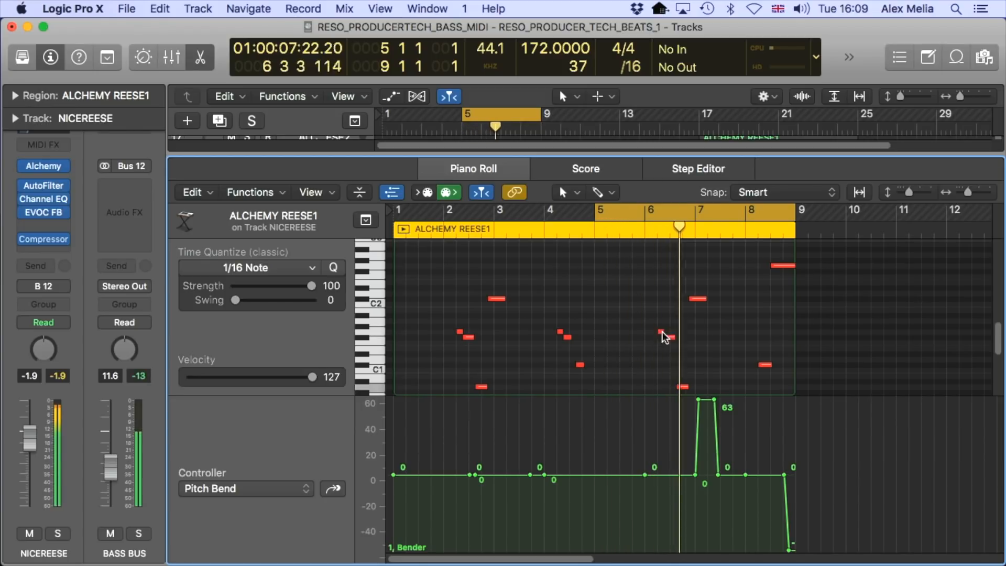
{"action": "scroll", "coordinate": [714, 314], "scroll_direction": "down", "scroll_amount": 2}
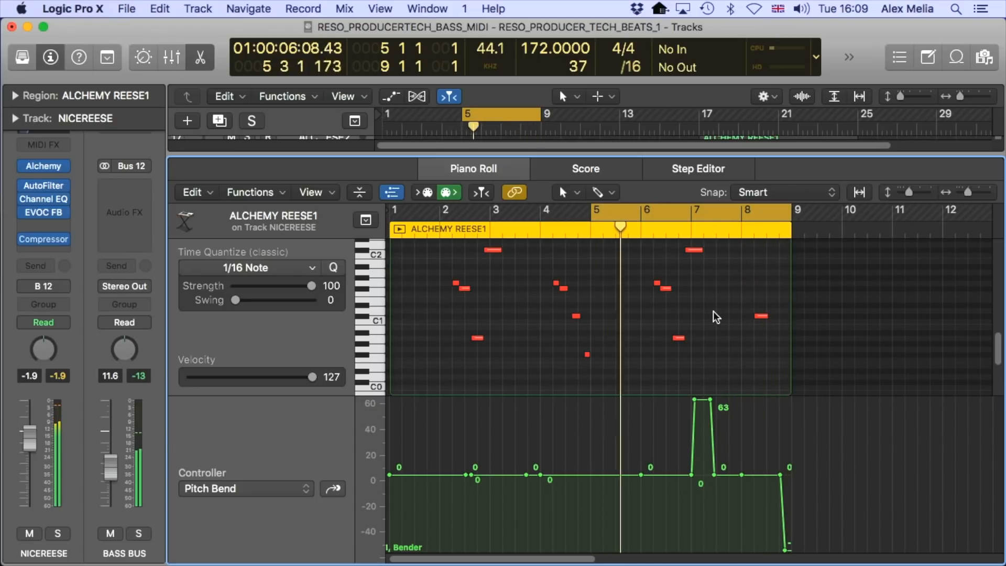
Step: Open the first ALCHEMYSINENOISE region on track 22 in the Piano Roll and set the cycle range from bar 7 to bar 9
{"action": "key", "text": "e"}
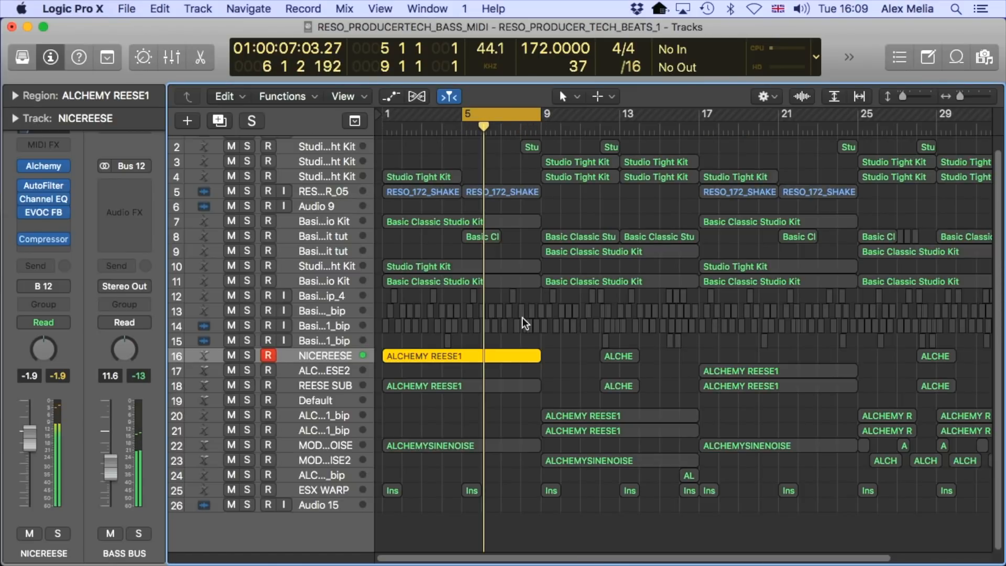
{"action": "left_click", "coordinate": [471, 385]}
{"action": "left_click", "coordinate": [464, 444]}
{"action": "key", "text": "e"}
{"action": "left_click_drag", "start_coordinate": [693, 211], "coordinate": [788, 215]}
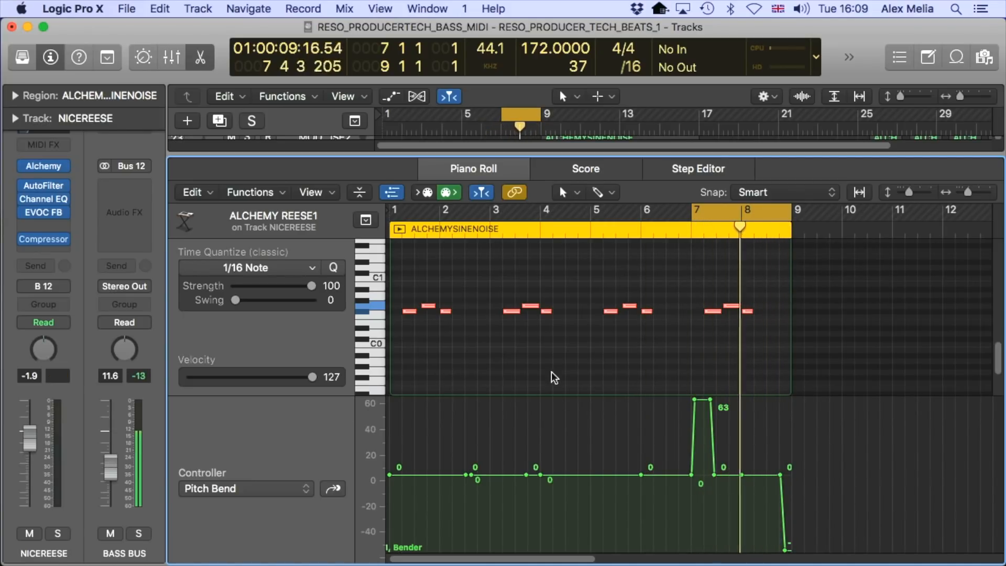
Step: Refresh the Piano Roll to show the ALCHEMYSINENOISE region's own Pitch Bend curve and audition bars 7 and 8
{"action": "scroll", "coordinate": [649, 376], "scroll_direction": "left", "scroll_amount": 1}
{"action": "key", "text": "space"}
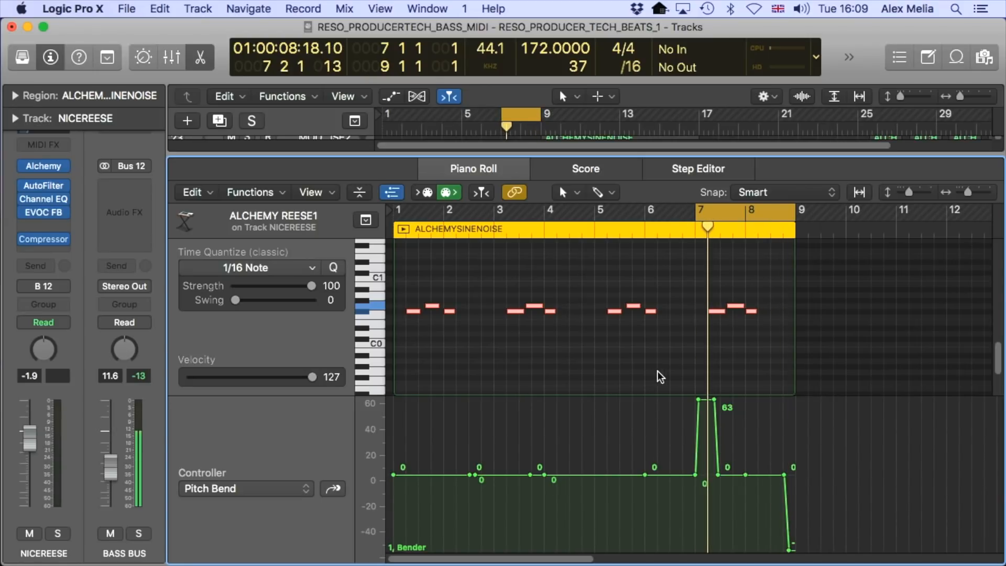
{"action": "key", "text": "p"}
{"action": "key", "text": "p"}
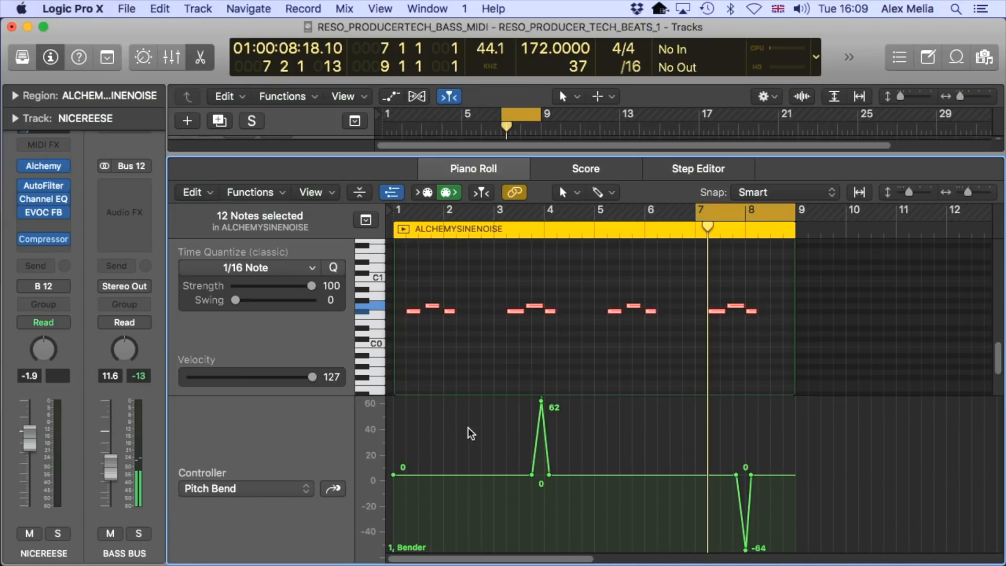
{"action": "key", "text": "space"}
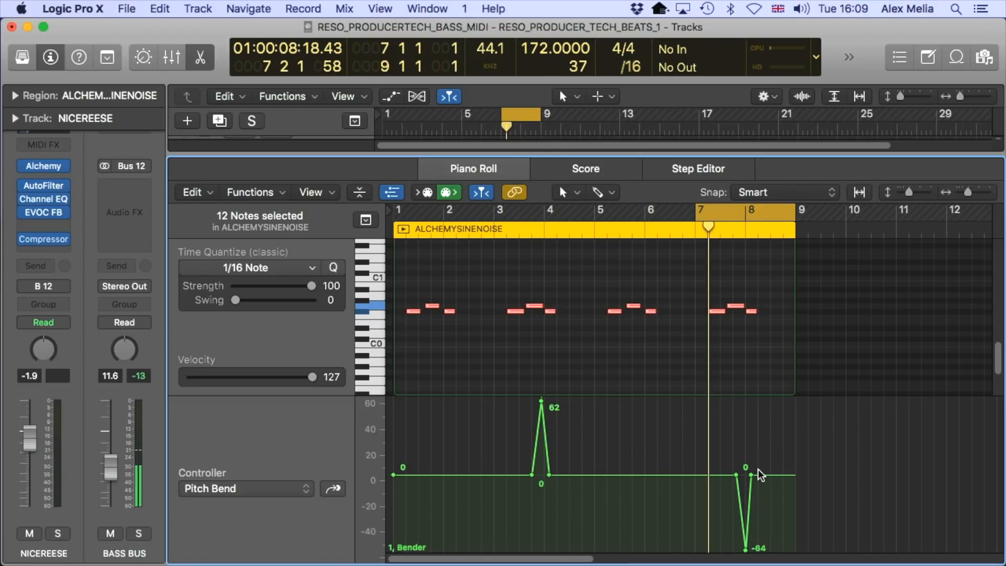
{"action": "key", "text": "space"}
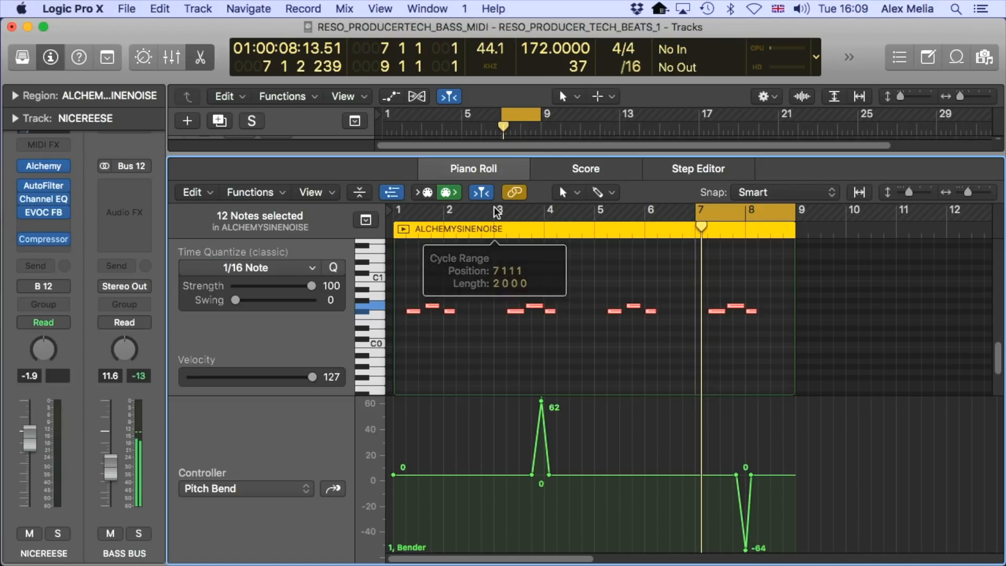
Step: Move the cycle range to bars 3 to 5, audition the pitch bend there and place the playhead at bar 3 beat 4
{"action": "left_click_drag", "start_coordinate": [496, 212], "coordinate": [497, 212]}
{"action": "key", "text": "space"}
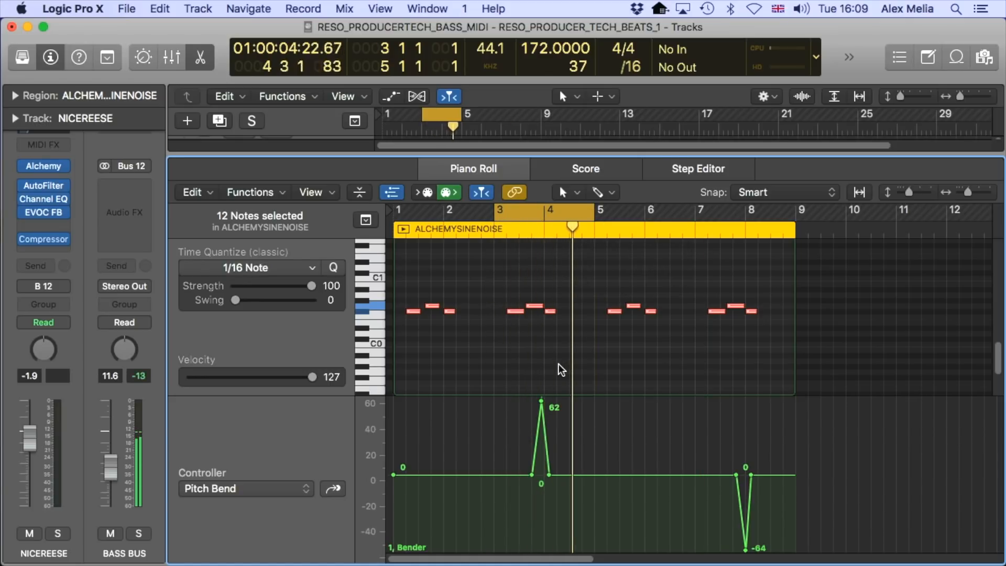
{"action": "key", "text": "super+Right"}
{"action": "key", "text": "super+Right"}
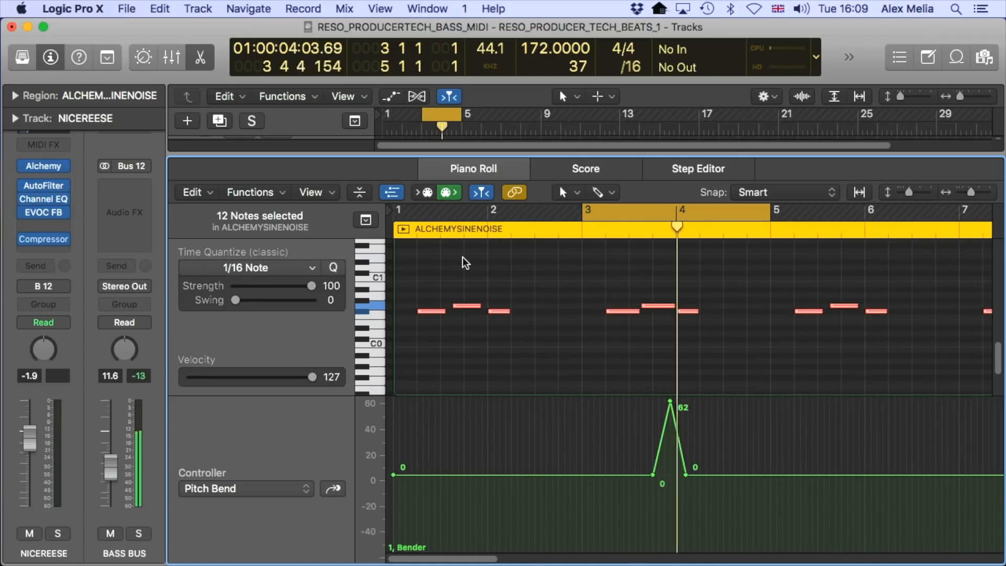
{"action": "left_click", "coordinate": [656, 219]}
{"action": "left_click", "coordinate": [613, 252]}
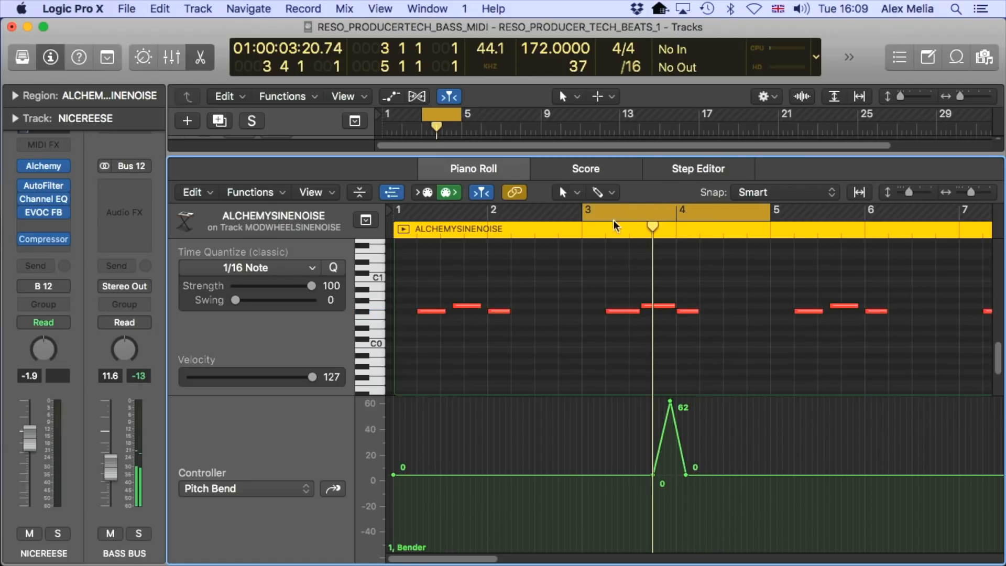
Step: Move the cycle range to run from bar 5 to bar 7 of the ALCHEMYSINENOISE region
{"action": "left_click", "coordinate": [613, 210]}
{"action": "left_click_drag", "start_coordinate": [791, 223], "coordinate": [957, 227]}
{"action": "key", "text": "super+Right"}
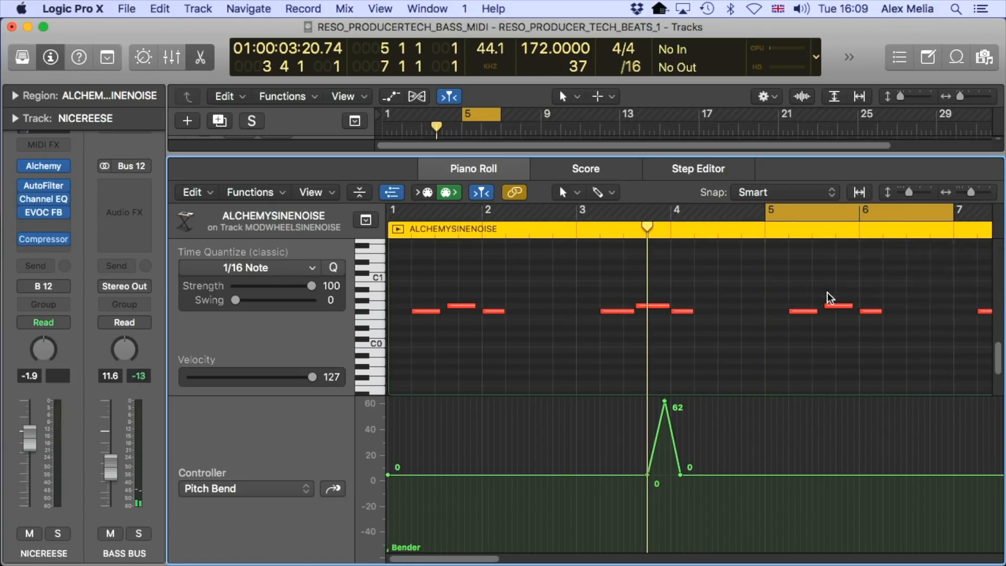
Step: Audition bars 5 and 6 of the ALCHEMYSINENOISE region against its Pitch Bend curve
{"action": "scroll", "coordinate": [812, 243], "scroll_direction": "right", "scroll_amount": 10}
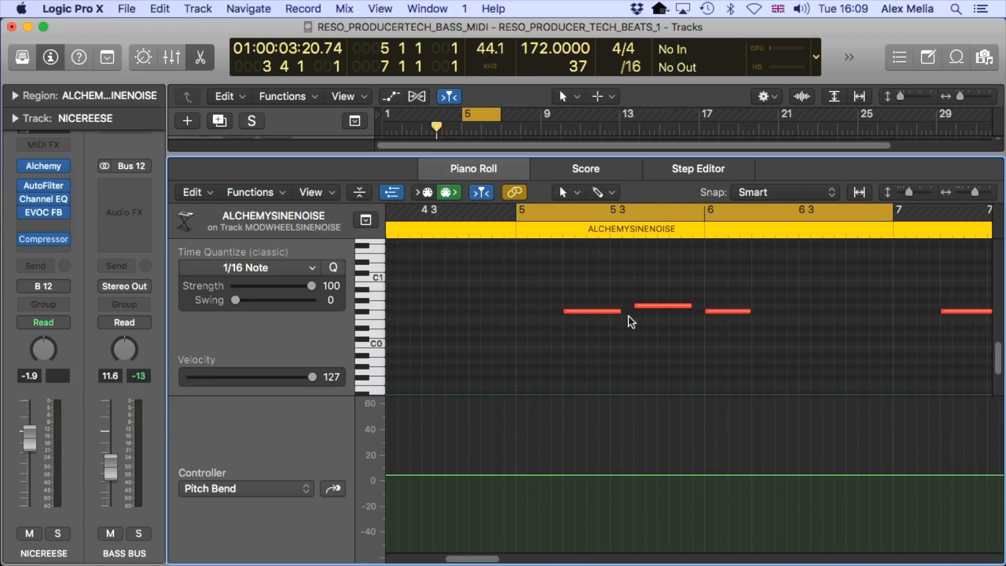
{"action": "key", "text": "super+Left"}
{"action": "key", "text": "space"}
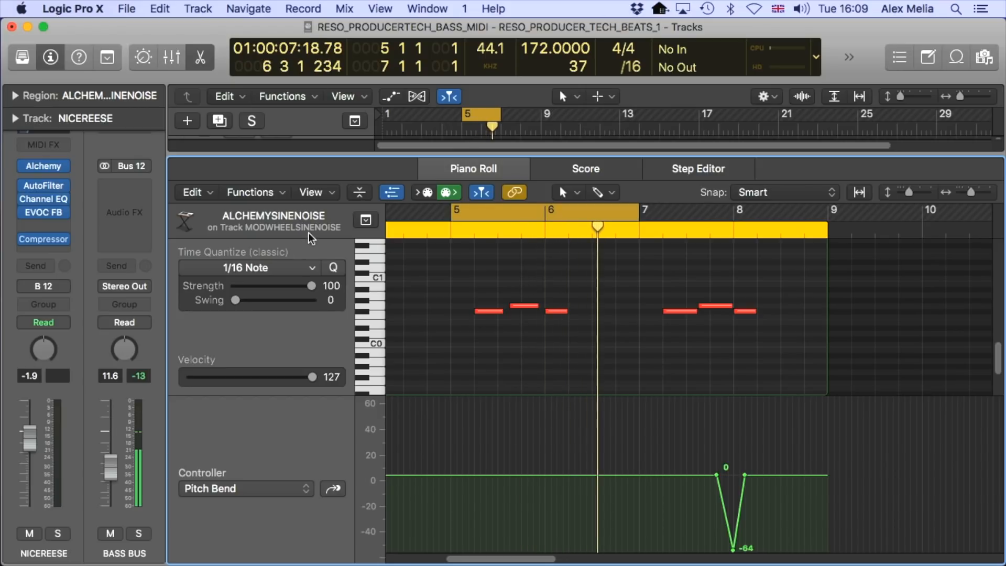
Step: Switch the region's controller lane to Modulation and audition bars 5 and 6 with that curve shown
{"action": "left_click", "coordinate": [333, 490]}
{"action": "left_click", "coordinate": [333, 489]}
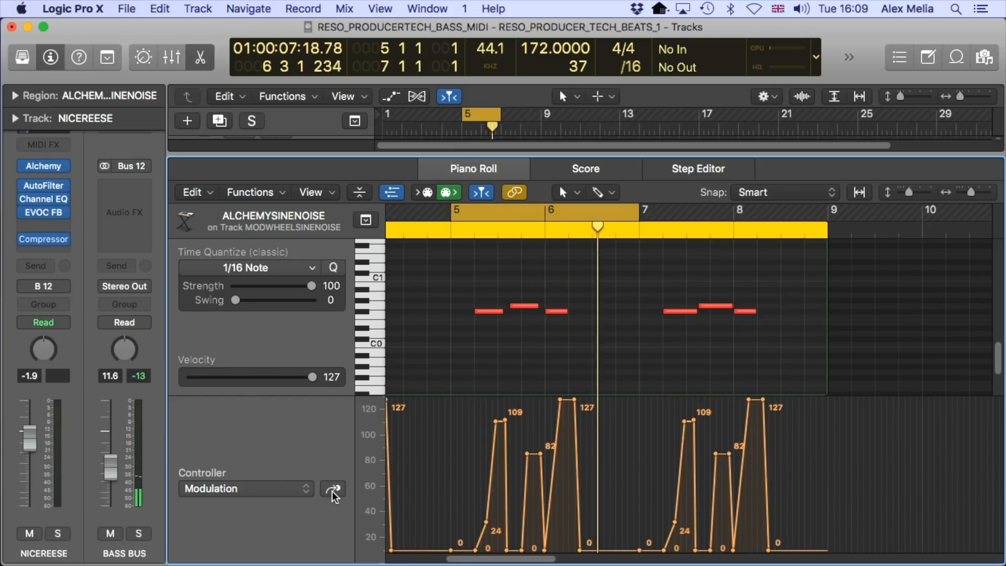
{"action": "key", "text": "super+Left"}
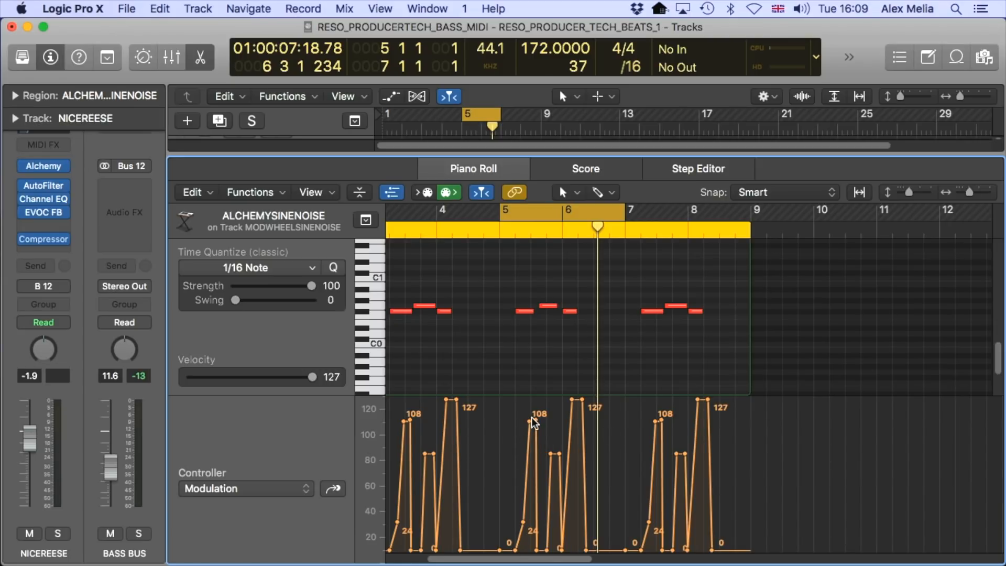
{"action": "key", "text": "space"}
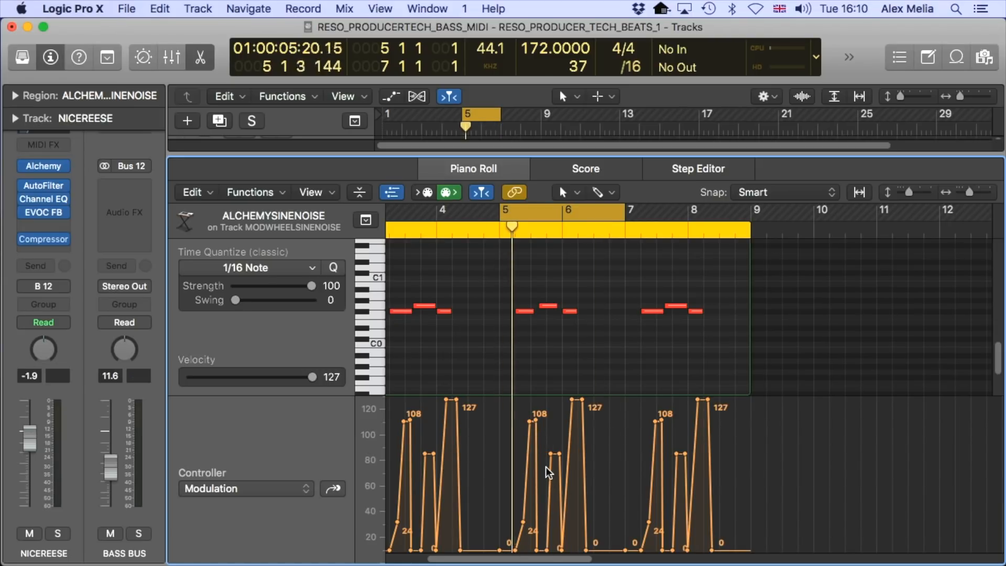
Step: Audition the region with the cycle range at bars 7 to 9, close the Piano Roll and turn off solo and cycling
{"action": "left_click", "coordinate": [589, 208]}
{"action": "left_click_drag", "start_coordinate": [627, 210], "coordinate": [754, 212]}
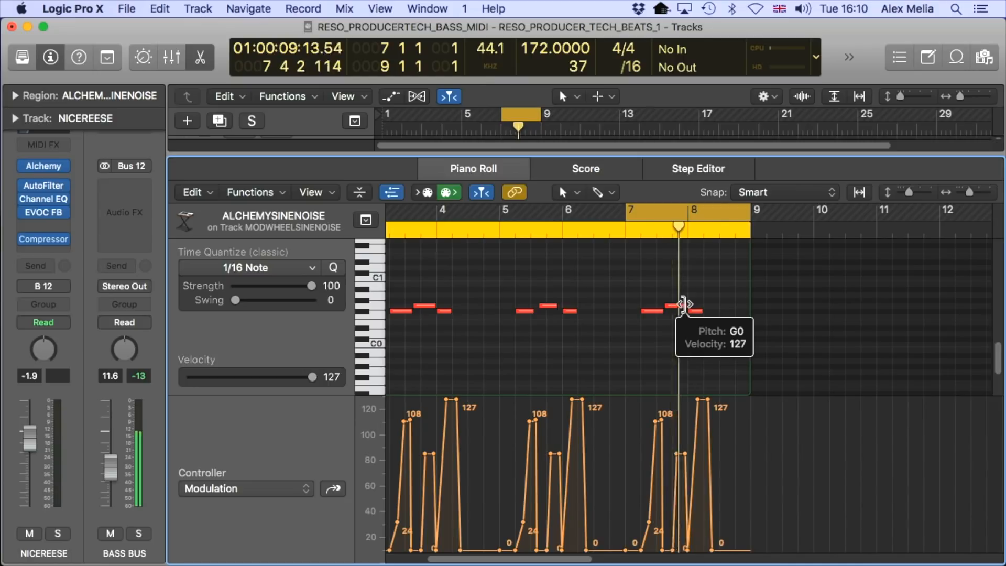
{"action": "key", "text": "p"}
{"action": "key", "text": "space"}
{"action": "left_click", "coordinate": [523, 118]}
{"action": "key", "text": "ctrl+s"}
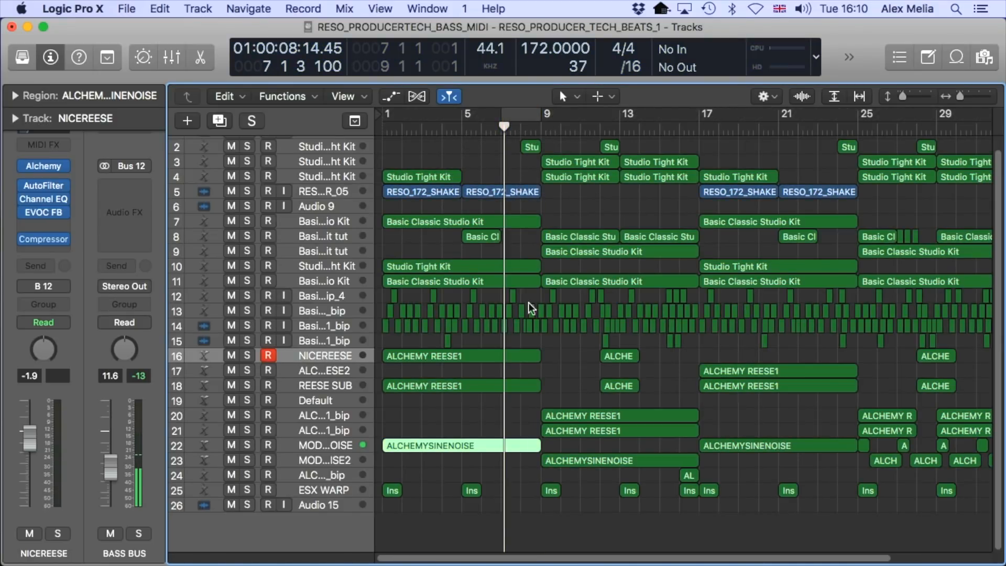
Step: Deselect the region and set the cycle range from bar 9 to bar 17 in the arrangement
{"action": "left_click", "coordinate": [567, 381]}
{"action": "scroll", "coordinate": [558, 362], "scroll_direction": "right", "scroll_amount": 1}
{"action": "left_click_drag", "start_coordinate": [522, 118], "coordinate": [675, 127]}
{"action": "key", "text": "super+Right"}
{"action": "key", "text": "super+Down"}
{"action": "key", "text": "super+Down"}
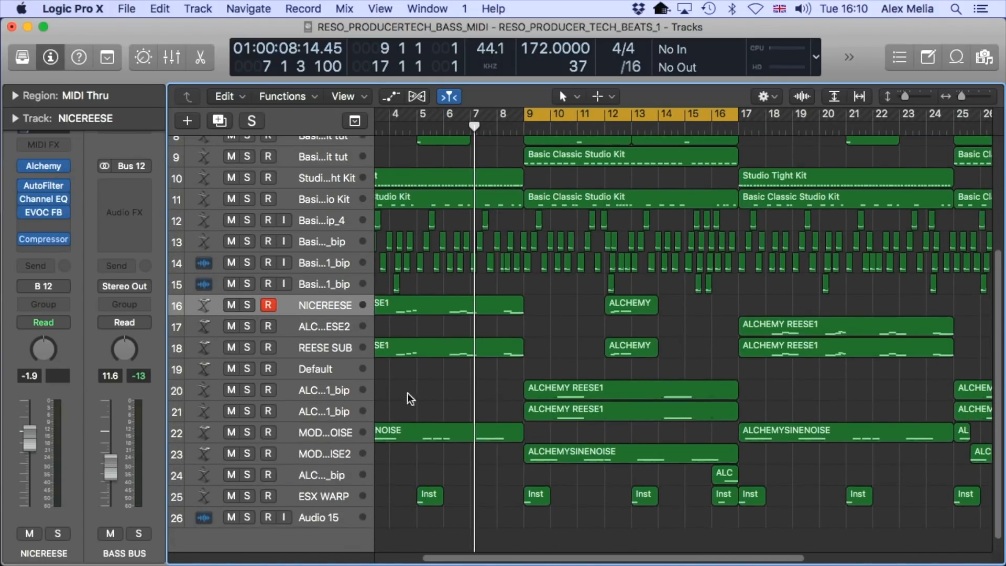
Step: Open track 20's ALCHEMY REESE1 region in the Piano Roll with the cycle range from bar 10 to bar 12
{"action": "left_click", "coordinate": [313, 390]}
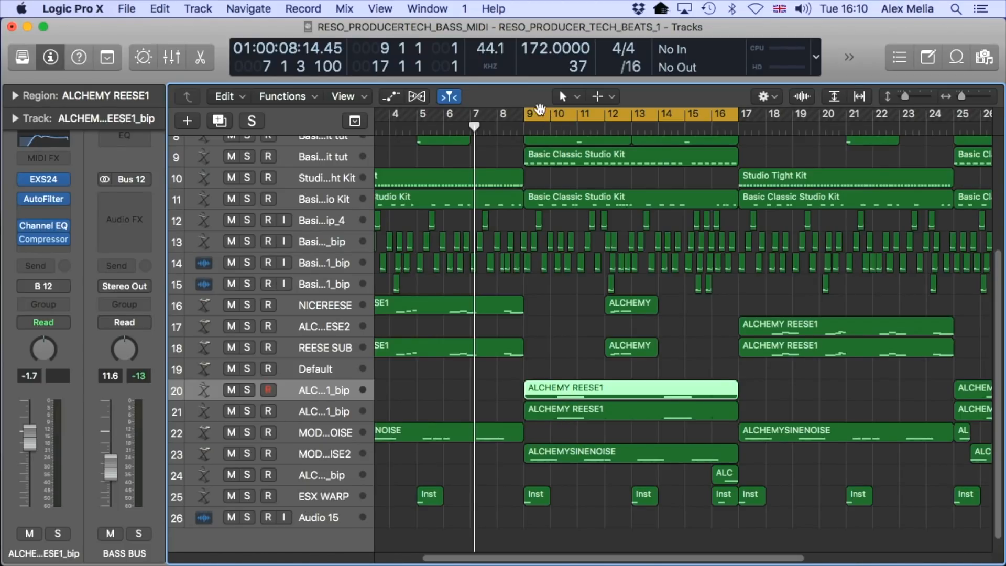
{"action": "left_click_drag", "start_coordinate": [552, 114], "coordinate": [604, 116]}
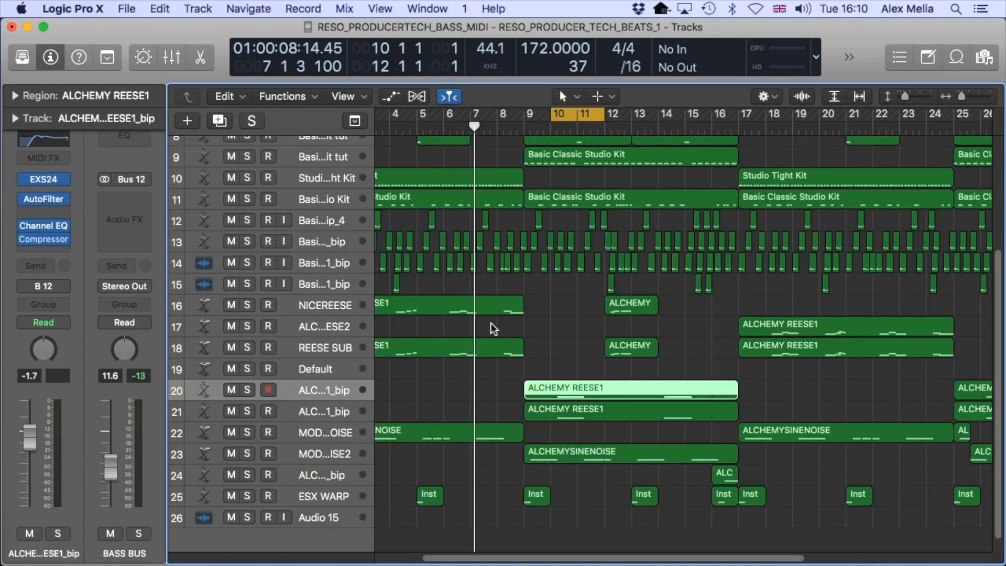
{"action": "double_click", "coordinate": [561, 386]}
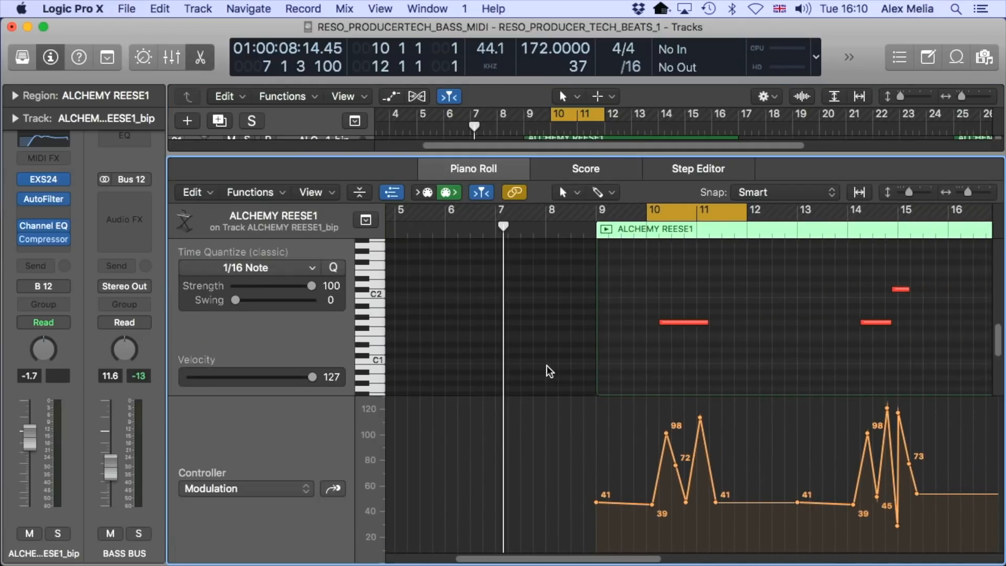
Step: Solo and audition the ALCHEMY REESE1 region from bar 10, and switch its controller lane to Pitch Bend
{"action": "key", "text": "space"}
{"action": "key", "text": "ctrl+s"}
{"action": "key", "text": "space"}
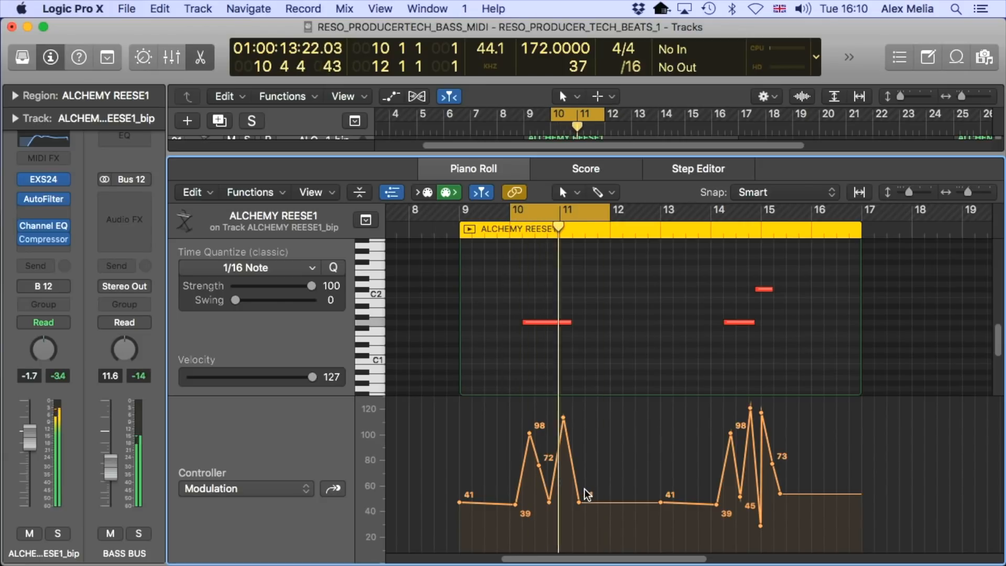
{"action": "left_click", "coordinate": [337, 488]}
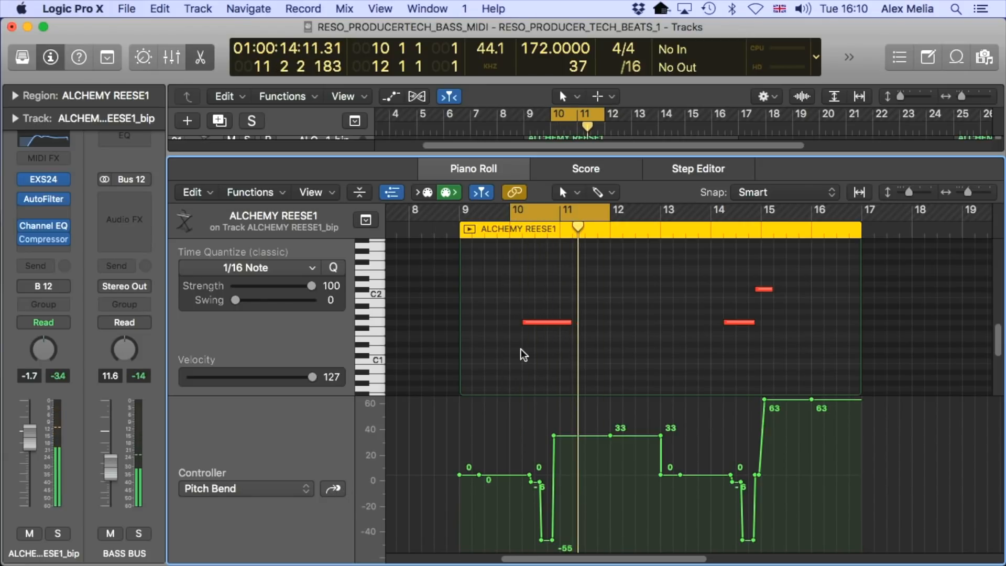
Step: Select the note starting in bar 10, examine the pitch bend beneath it and sound its pitch on the piano keyboard
{"action": "left_click", "coordinate": [532, 320]}
{"action": "key", "text": "super+Right"}
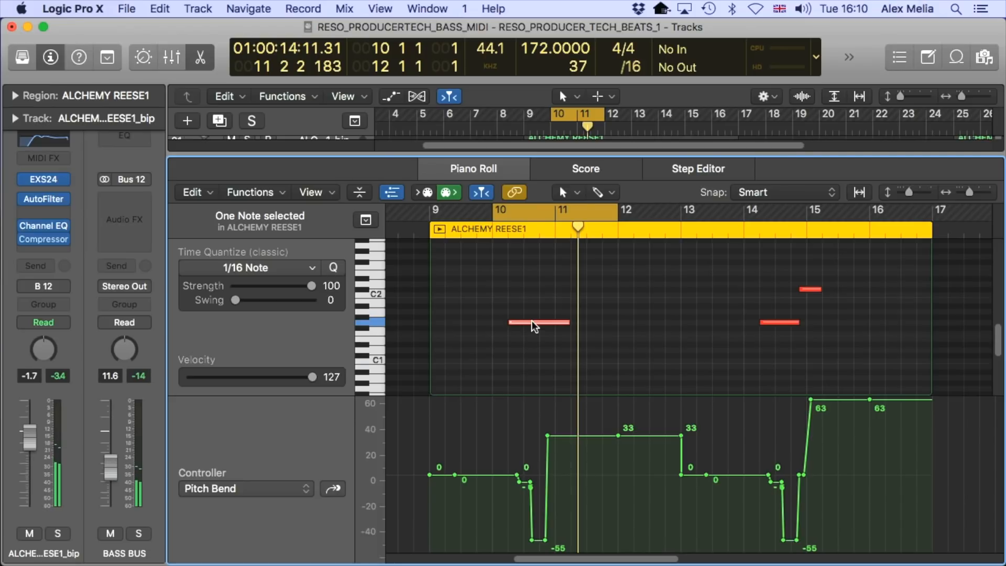
{"action": "key", "text": "super+Right"}
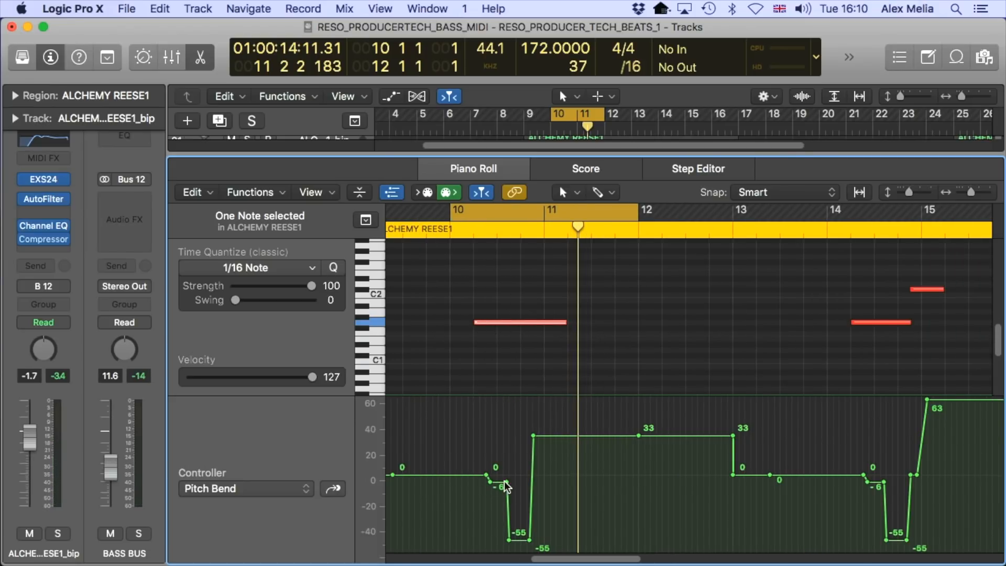
{"action": "left_click", "coordinate": [370, 321]}
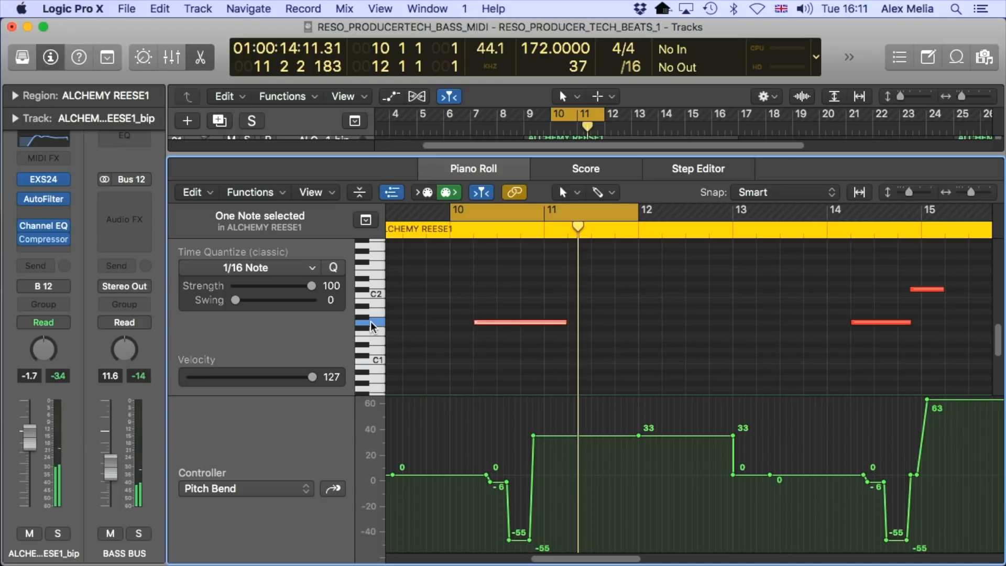
{"action": "key", "text": "space"}
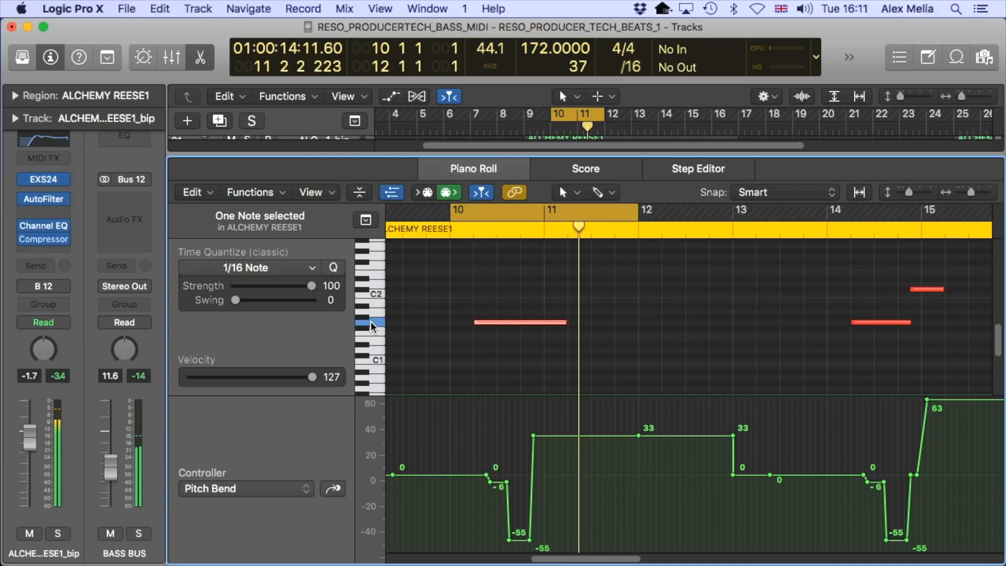
Step: Set the cycle range from bar 14 to bar 16 and audition the two notes there
{"action": "left_click", "coordinate": [537, 219]}
{"action": "scroll", "coordinate": [533, 262], "scroll_direction": "right", "scroll_amount": 1}
{"action": "scroll", "coordinate": [534, 263], "scroll_direction": "right", "scroll_amount": 10}
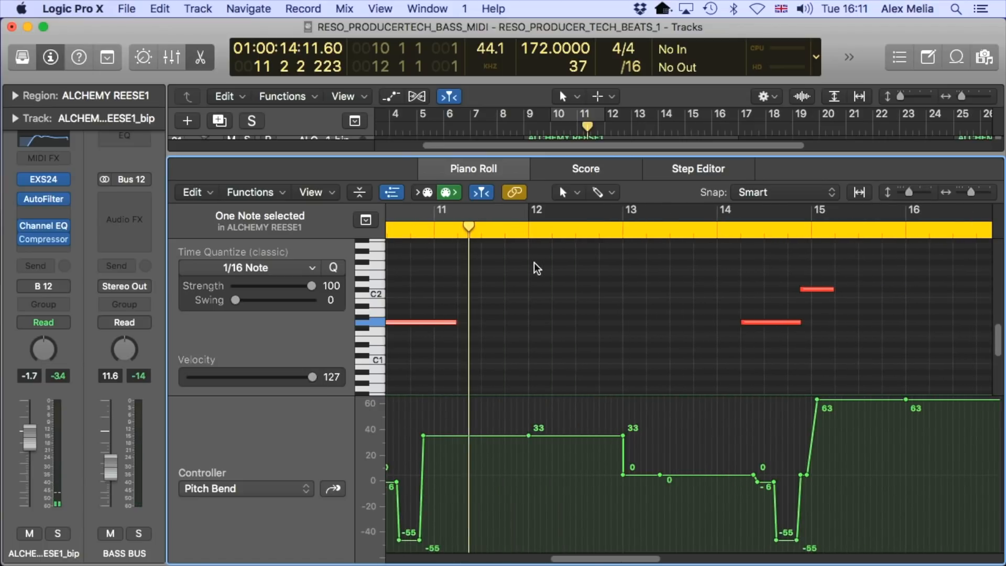
{"action": "left_click_drag", "start_coordinate": [581, 215], "coordinate": [766, 221]}
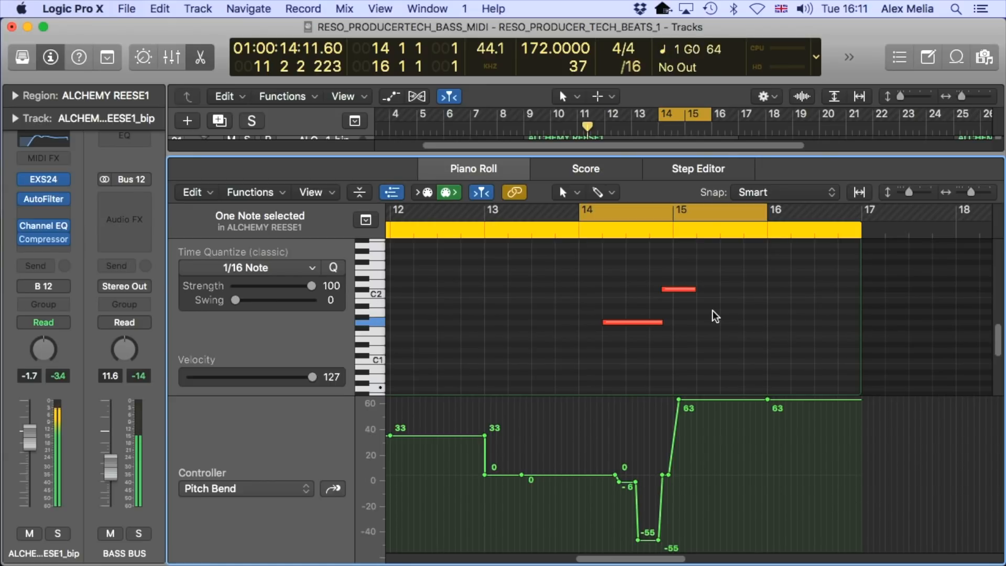
{"action": "key", "text": "space"}
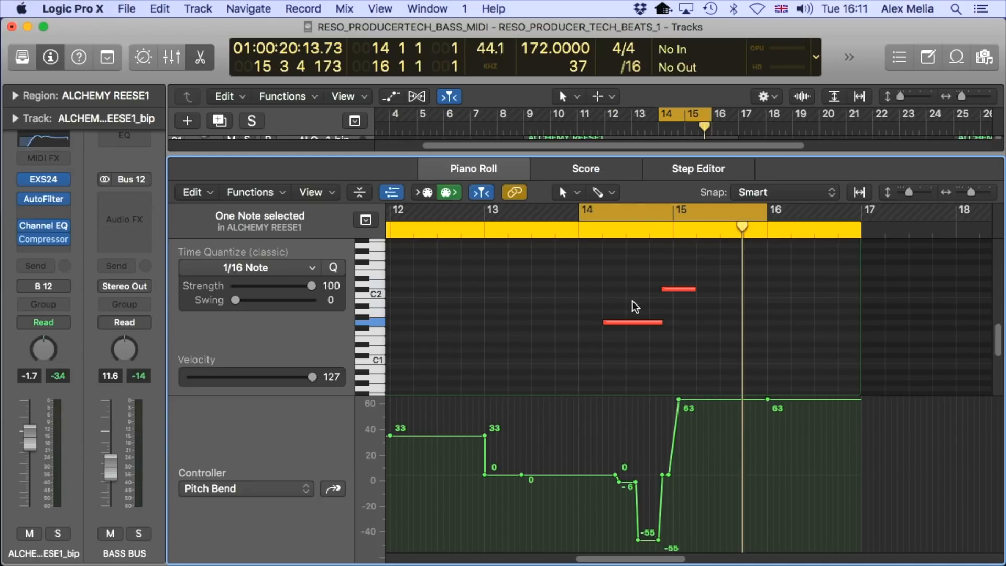
Step: Replay bars 14 and 15 while comparing the pitch bends, close the Piano Roll and turn off solo
{"action": "scroll", "coordinate": [633, 301], "scroll_direction": "left", "scroll_amount": 10}
{"action": "scroll", "coordinate": [641, 340], "scroll_direction": "right", "scroll_amount": 6}
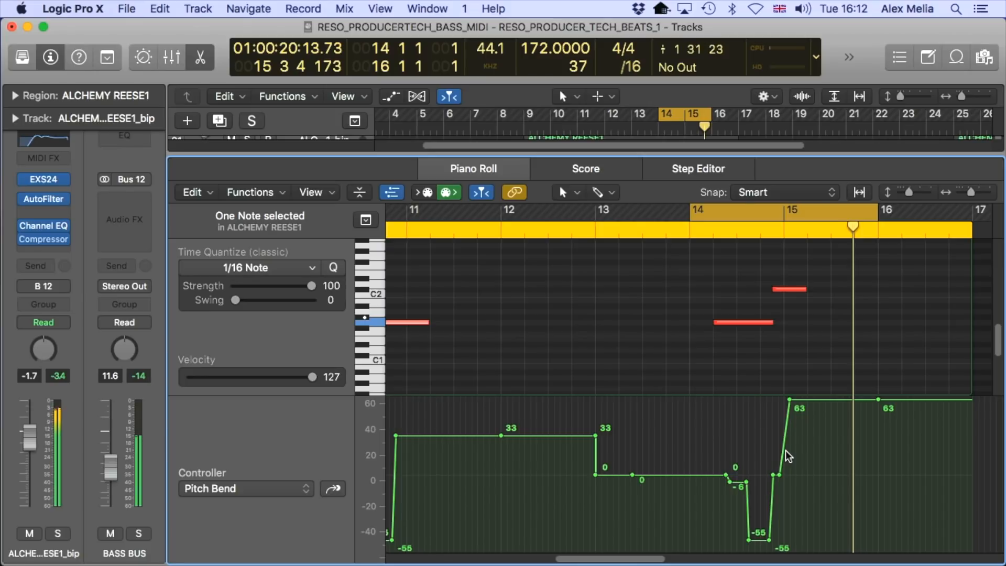
{"action": "key", "text": "space"}
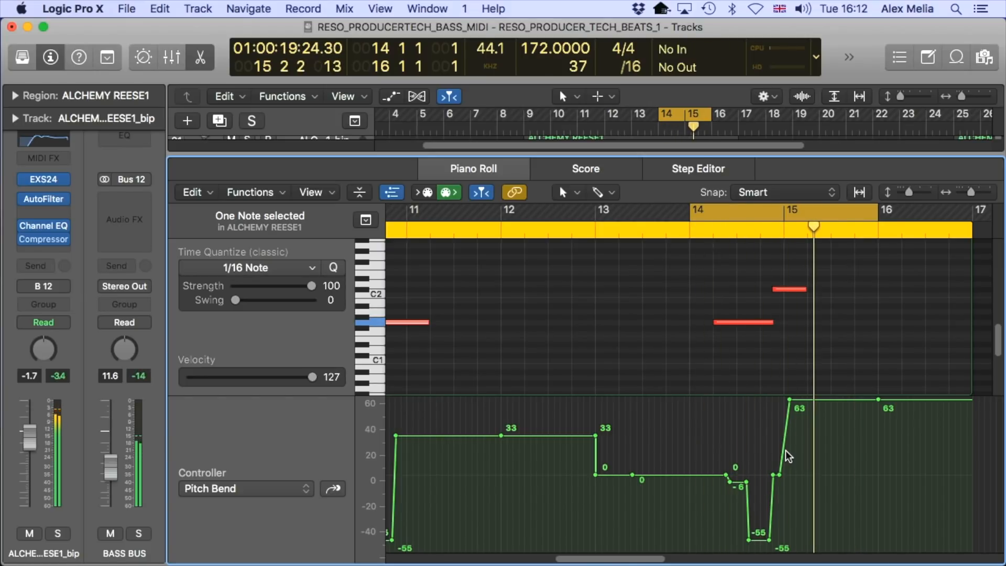
{"action": "key", "text": "e"}
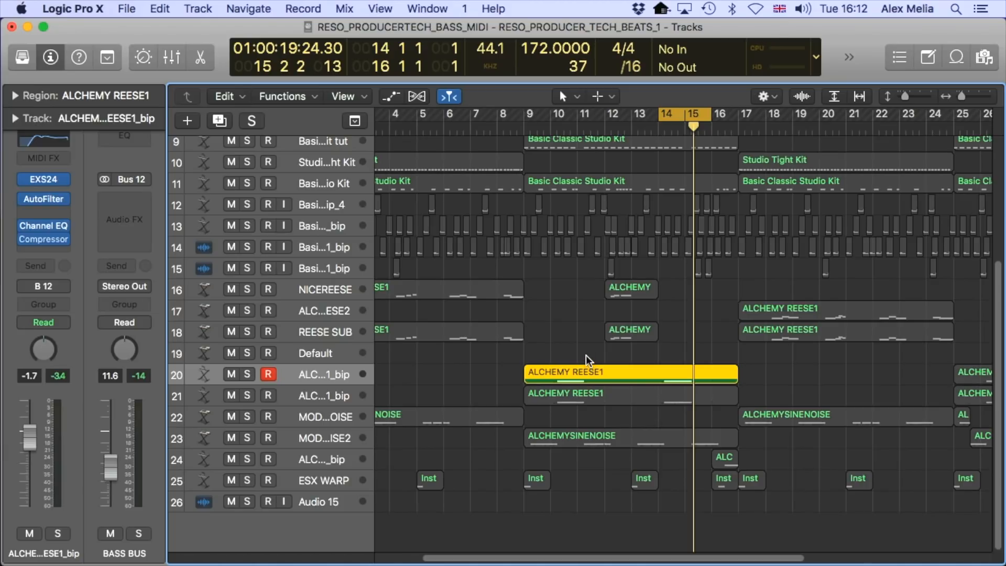
{"action": "key", "text": "ctrl+s"}
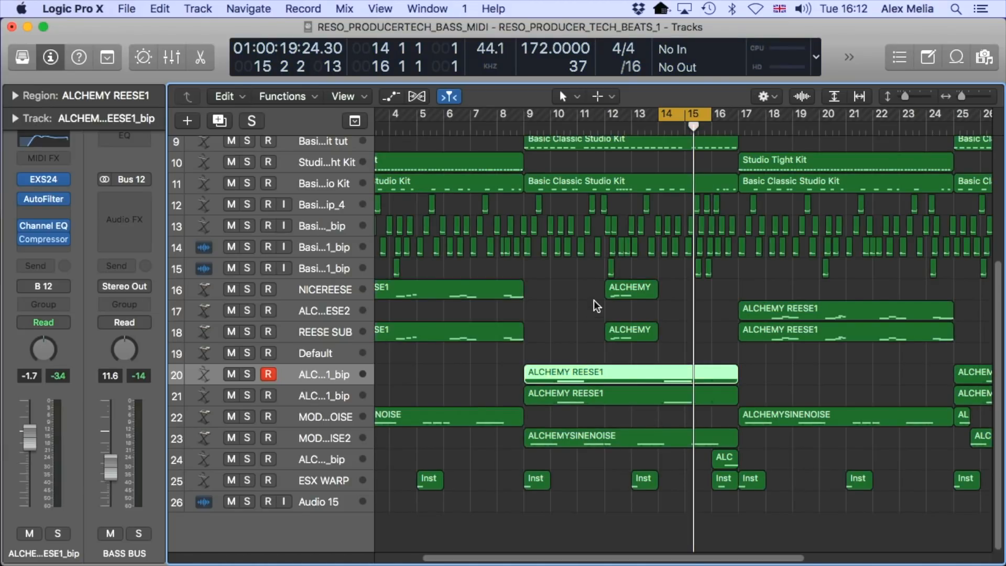
Step: Set the cycle range from bar 12 to bar 14 and select the NICEREESE track with its ALCHEMY region at bar 12
{"action": "left_click_drag", "start_coordinate": [609, 118], "coordinate": [659, 118]}
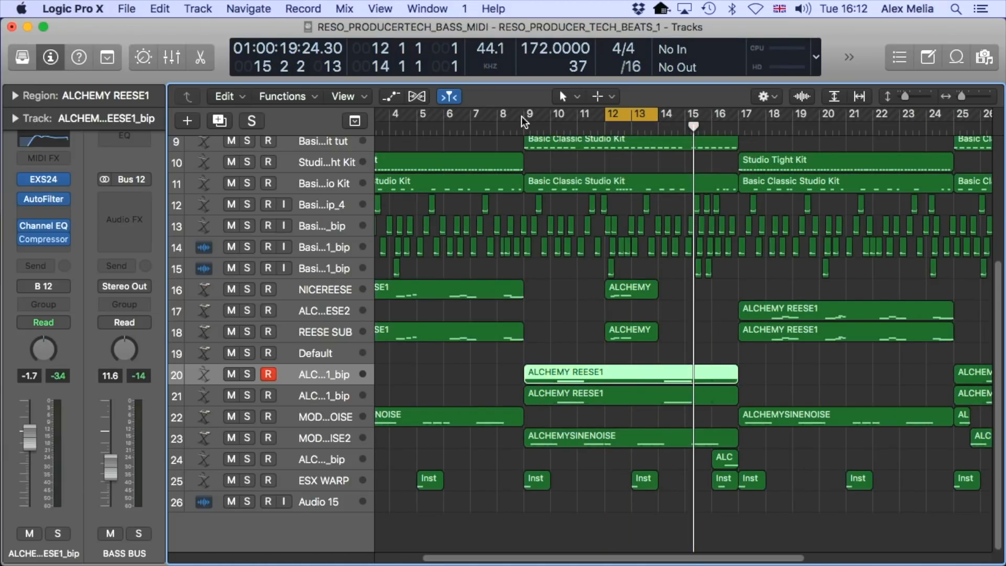
{"action": "left_click", "coordinate": [625, 296]}
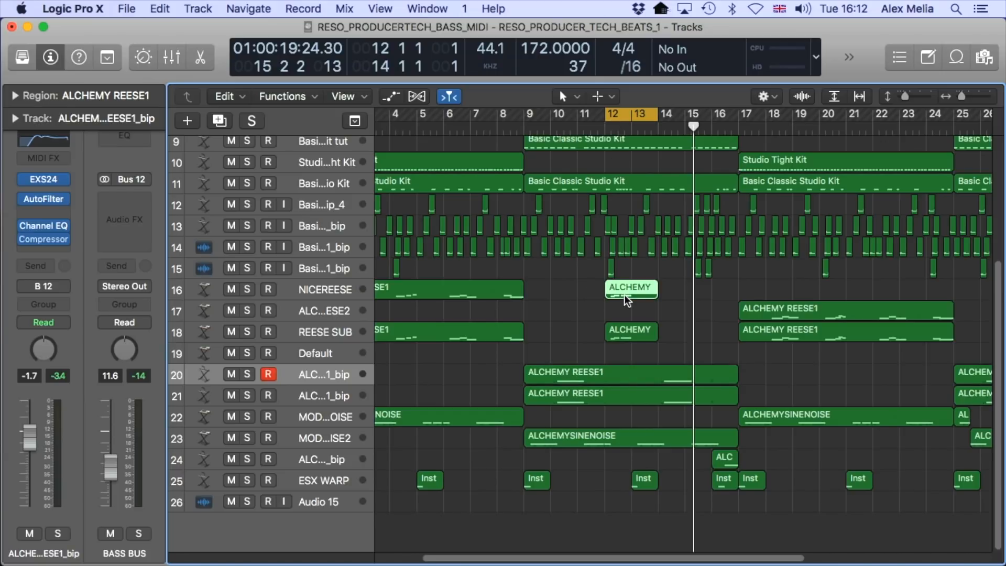
{"action": "left_click", "coordinate": [351, 291]}
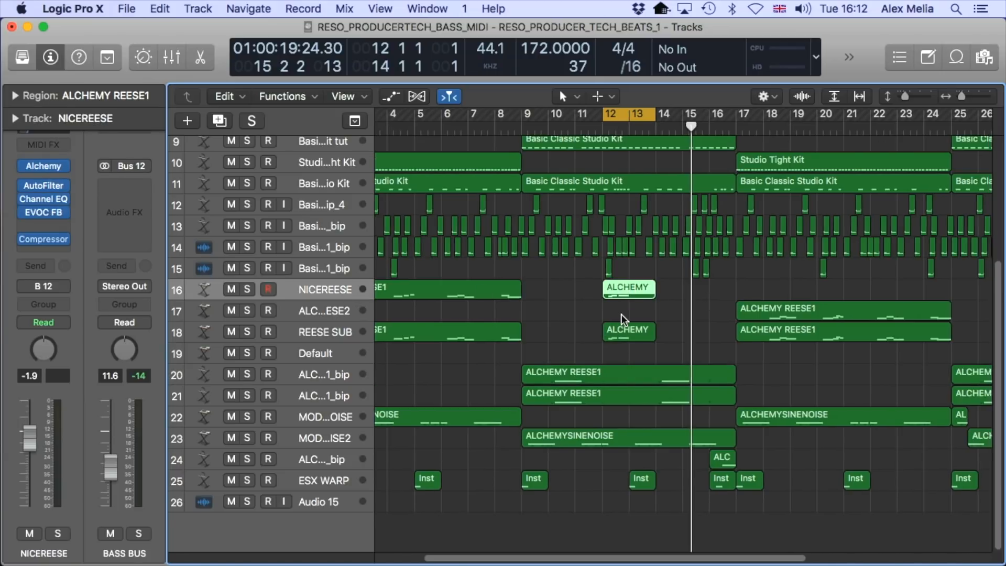
Step: Solo and audition the Inst 8 region on the ESX WARP track with the cycle range moved to bars 13 to 15
{"action": "left_click", "coordinate": [638, 479]}
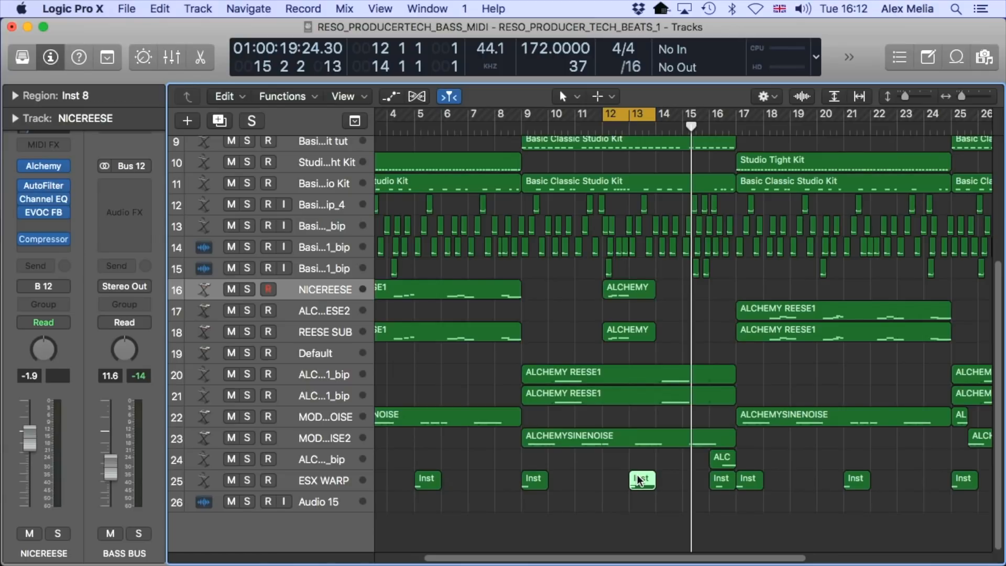
{"action": "key", "text": "ctrl+s"}
{"action": "key", "text": "space"}
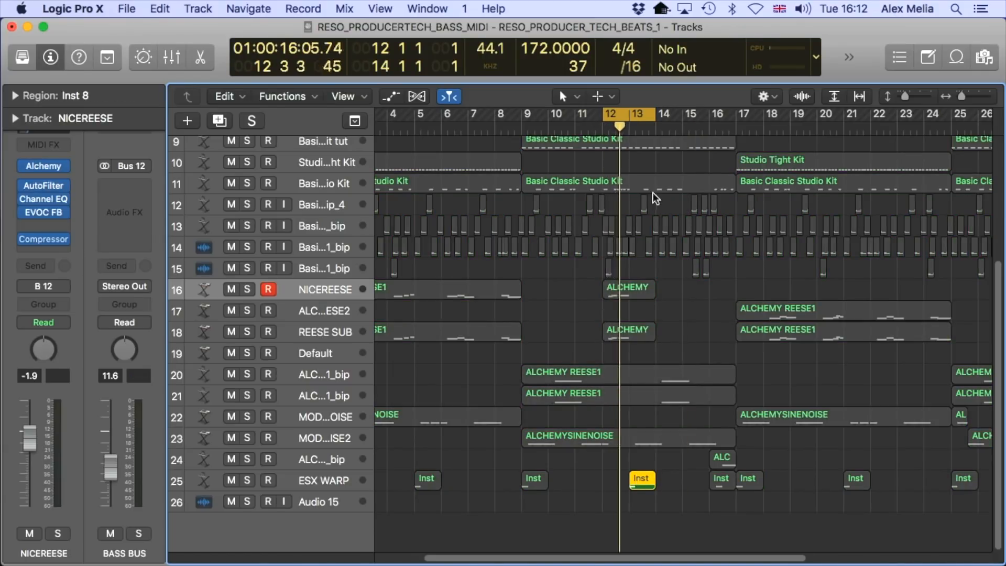
{"action": "left_click_drag", "start_coordinate": [634, 116], "coordinate": [663, 117]}
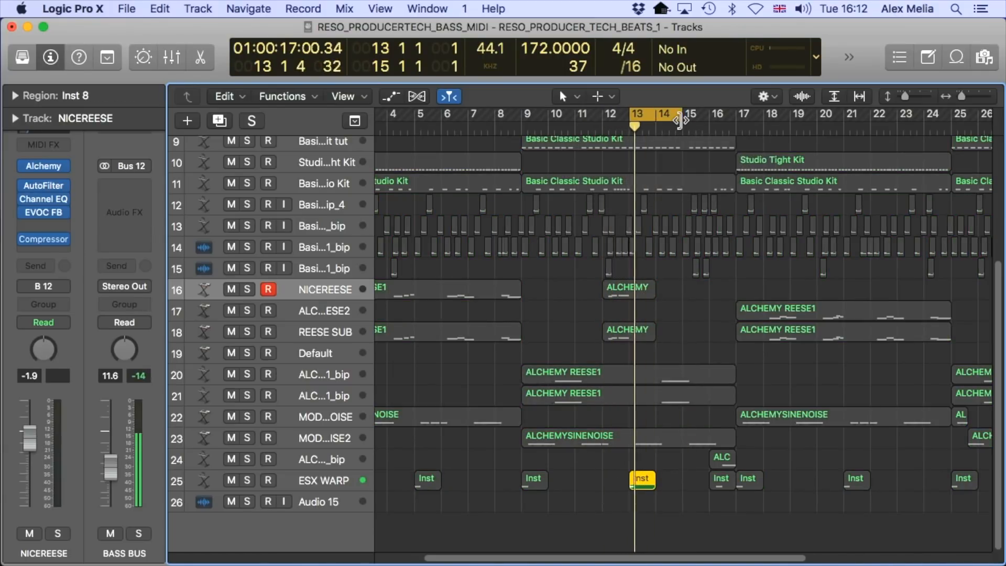
{"action": "key", "text": "super+Left"}
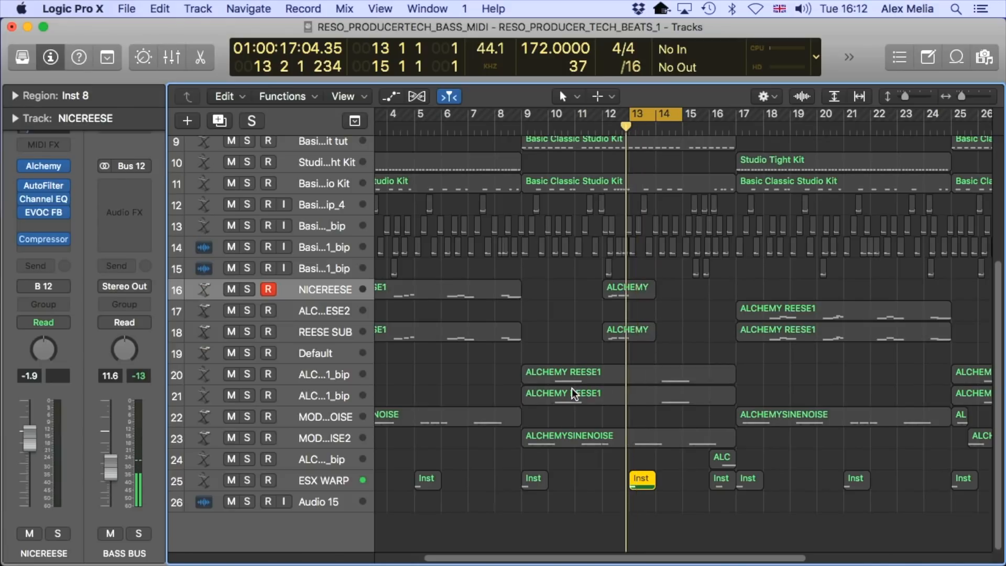
Step: Audition the soloed ALCHEMYSINENOISE region on track 23 and open it in the Piano Roll
{"action": "left_click", "coordinate": [596, 454]}
{"action": "left_click", "coordinate": [605, 441]}
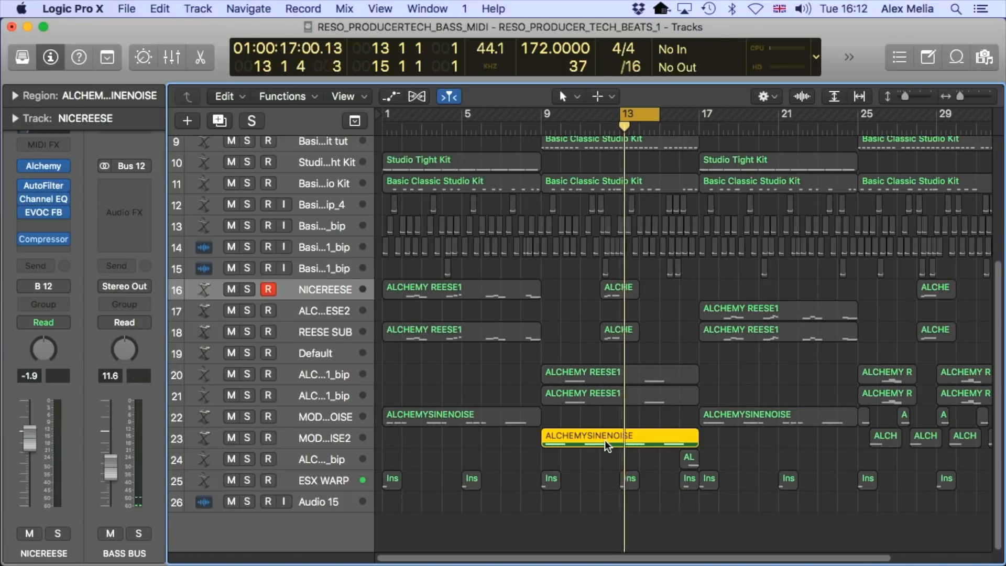
{"action": "key", "text": "space"}
{"action": "key", "text": "space"}
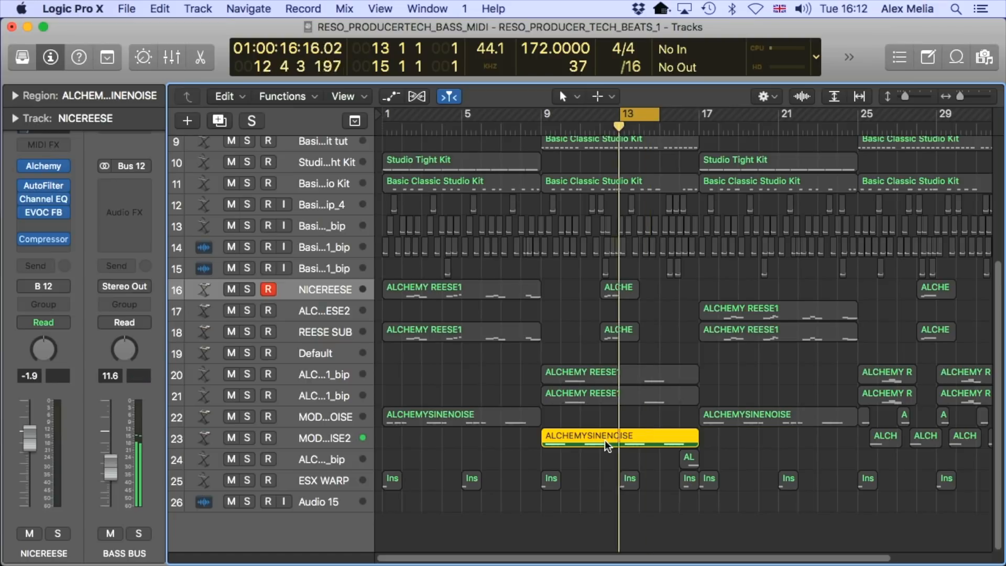
{"action": "key", "text": "space"}
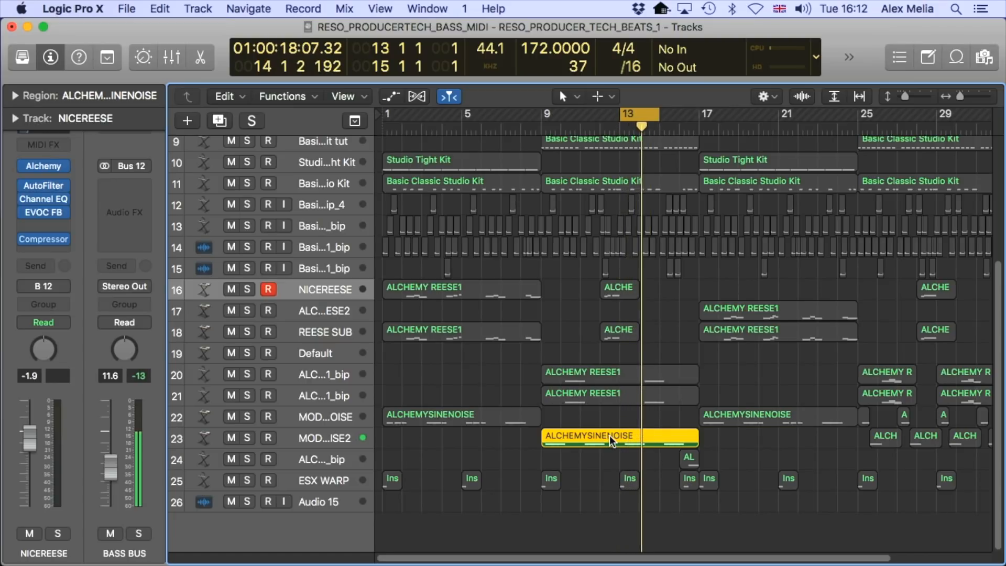
{"action": "double_click", "coordinate": [608, 435]}
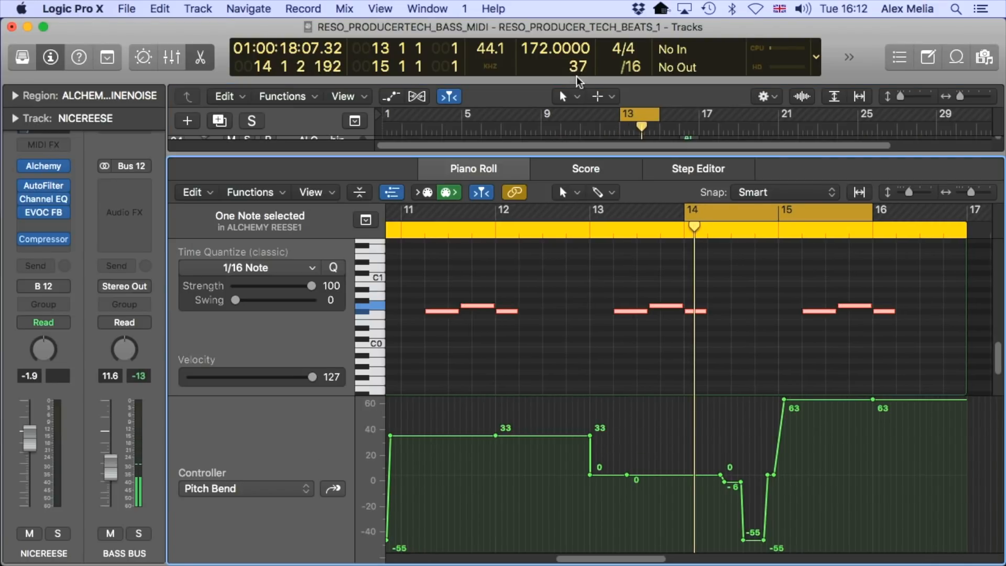
Step: Reopen the ALCHEMYSINENOISE region on track 23 in the Piano Roll and audition it over bars 13 to 15
{"action": "key", "text": "e"}
{"action": "left_click", "coordinate": [602, 416]}
{"action": "double_click", "coordinate": [604, 439]}
{"action": "key", "text": "e"}
{"action": "double_click", "coordinate": [605, 439]}
{"action": "key", "text": "space"}
{"action": "key", "text": "space"}
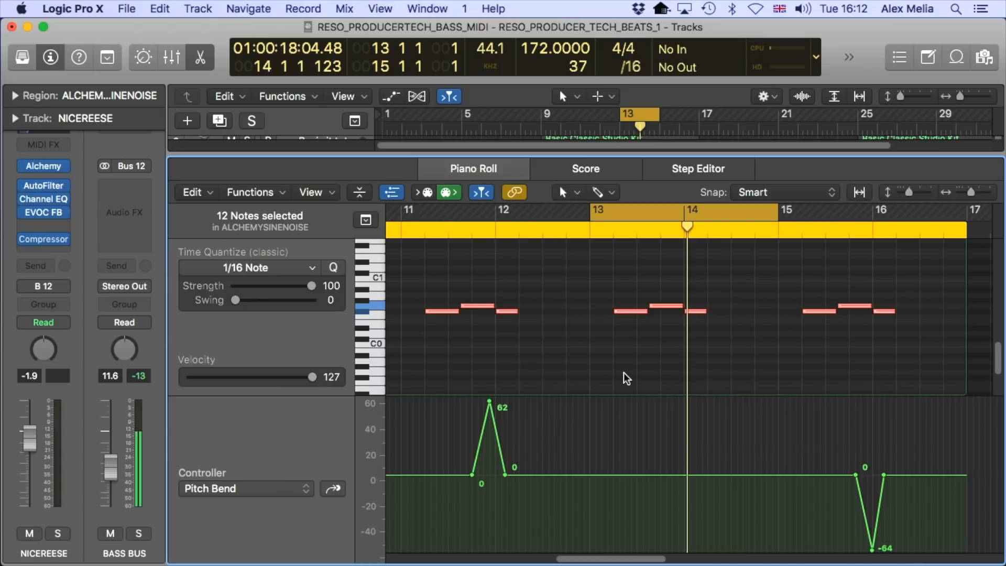
Step: Close and reopen track 23's ALCHEMYSINENOISE region to examine its notes and pitch bends from bar 9 to bar 17
{"action": "key", "text": "e"}
{"action": "left_click", "coordinate": [578, 401]}
{"action": "mouse_move", "coordinate": [457, 419]}
{"action": "left_mouse_down"}
{"action": "mouse_move", "coordinate": [615, 439]}
{"action": "mouse_move", "coordinate": [457, 418]}
{"action": "left_mouse_up"}
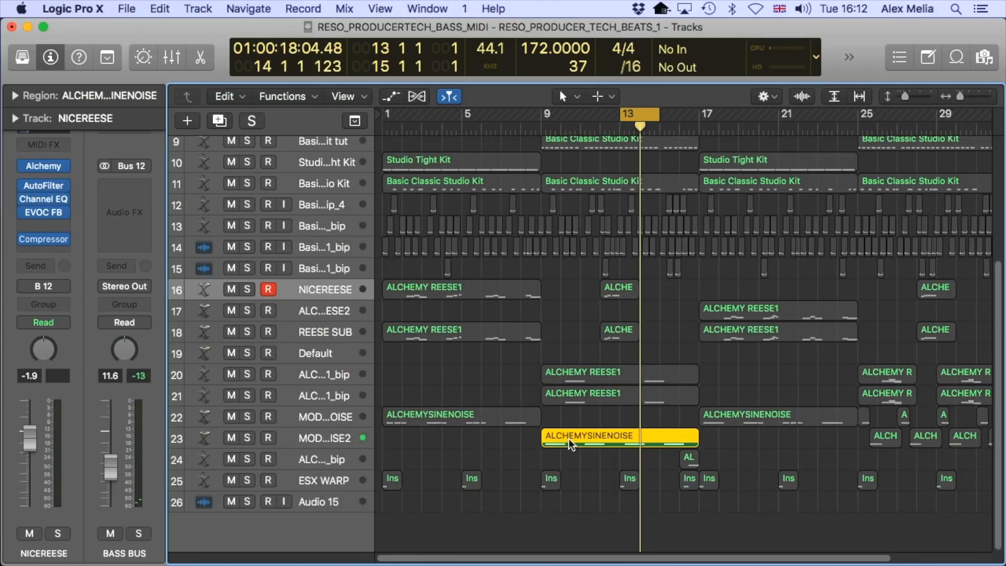
{"action": "double_click", "coordinate": [567, 438]}
{"action": "left_click", "coordinate": [606, 356]}
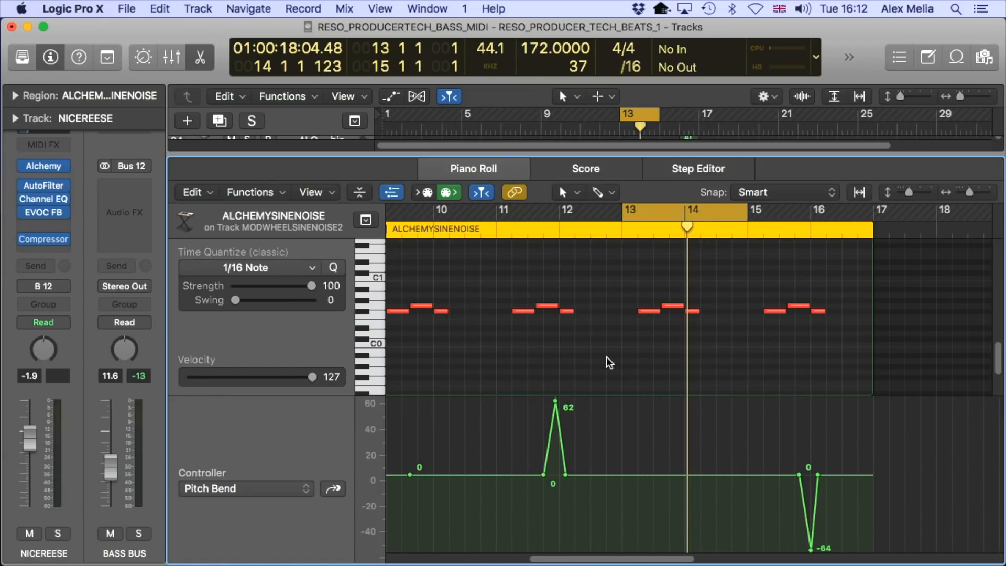
{"action": "scroll", "coordinate": [625, 366], "scroll_direction": "left", "scroll_amount": 3}
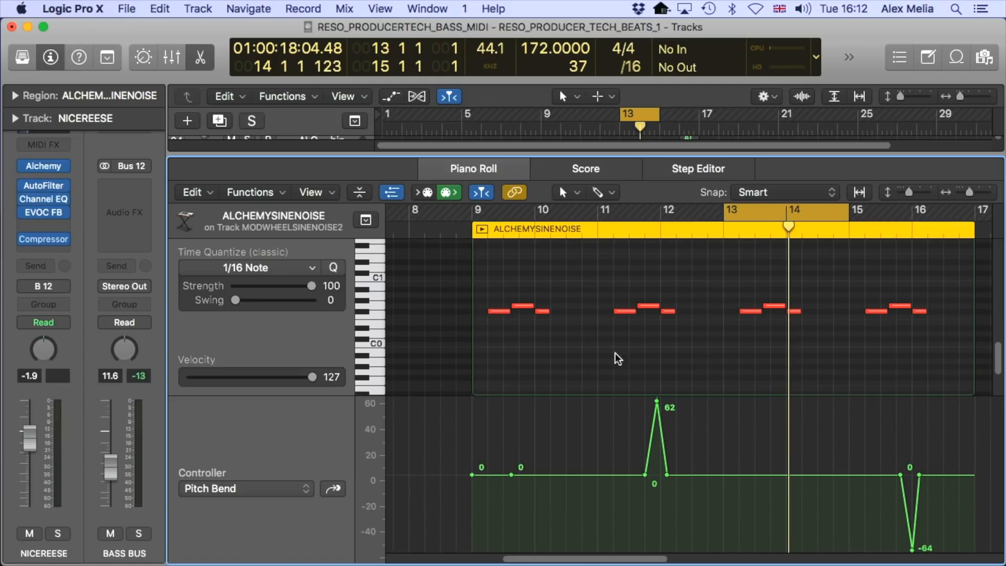
Step: Show the Modulation controller data for track 23's region, examine its curve and close the Piano Roll
{"action": "left_click", "coordinate": [333, 488]}
{"action": "left_click", "coordinate": [333, 489]}
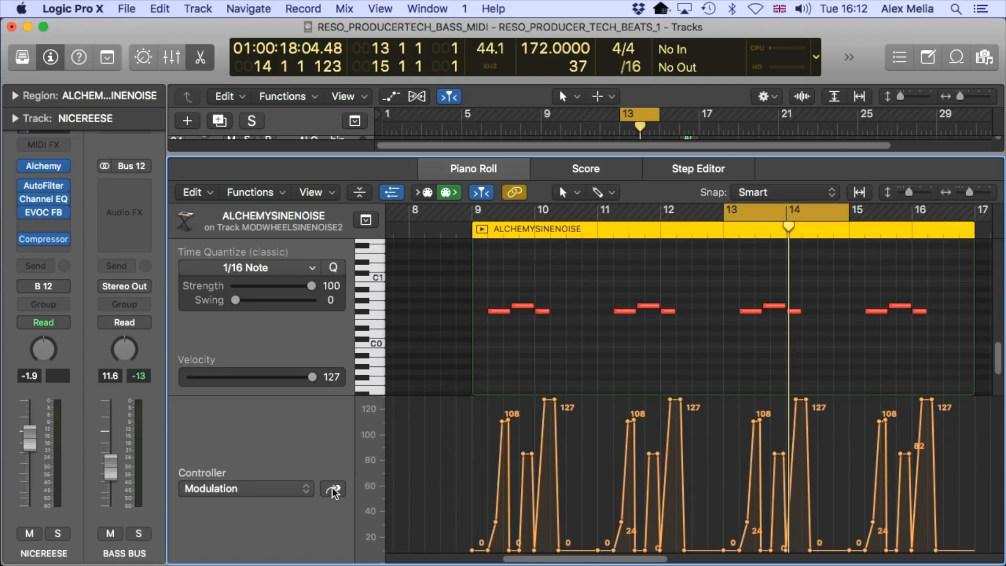
{"action": "scroll", "coordinate": [686, 394], "scroll_direction": "right", "scroll_amount": 5}
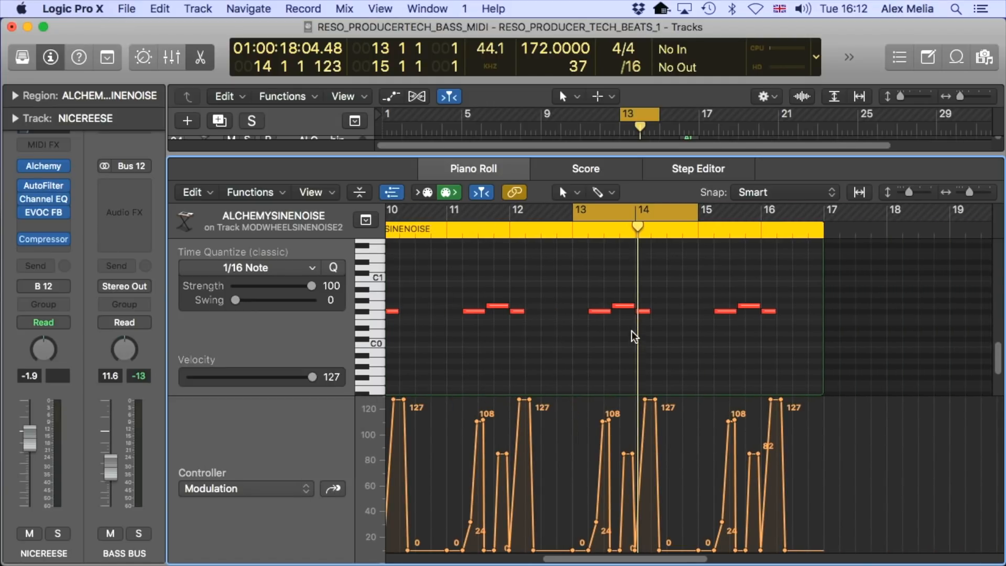
{"action": "key", "text": "e"}
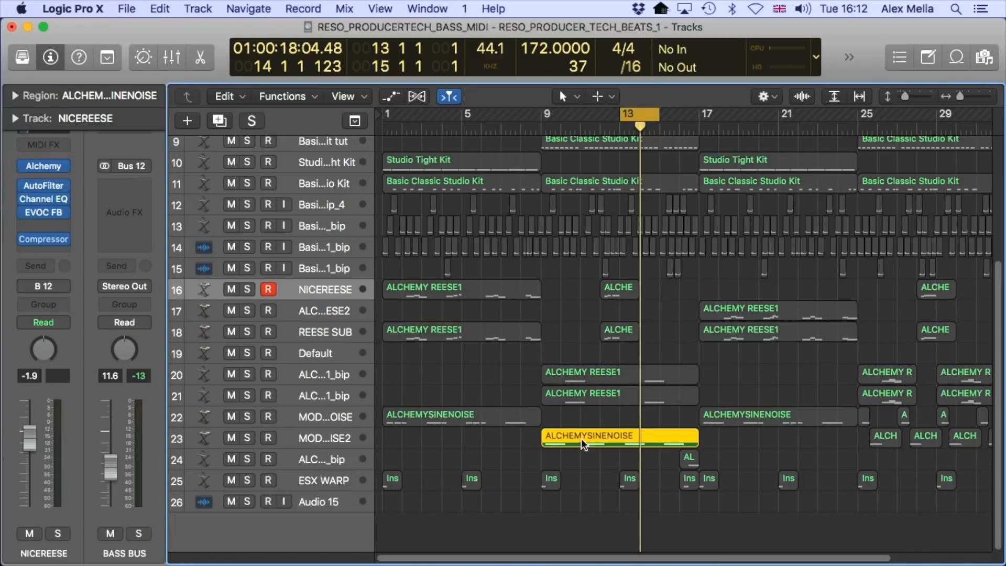
Step: Set the cycle range to bars 9 to 17
{"action": "left_click_drag", "start_coordinate": [548, 117], "coordinate": [694, 124]}
{"action": "left_click", "coordinate": [636, 118]}
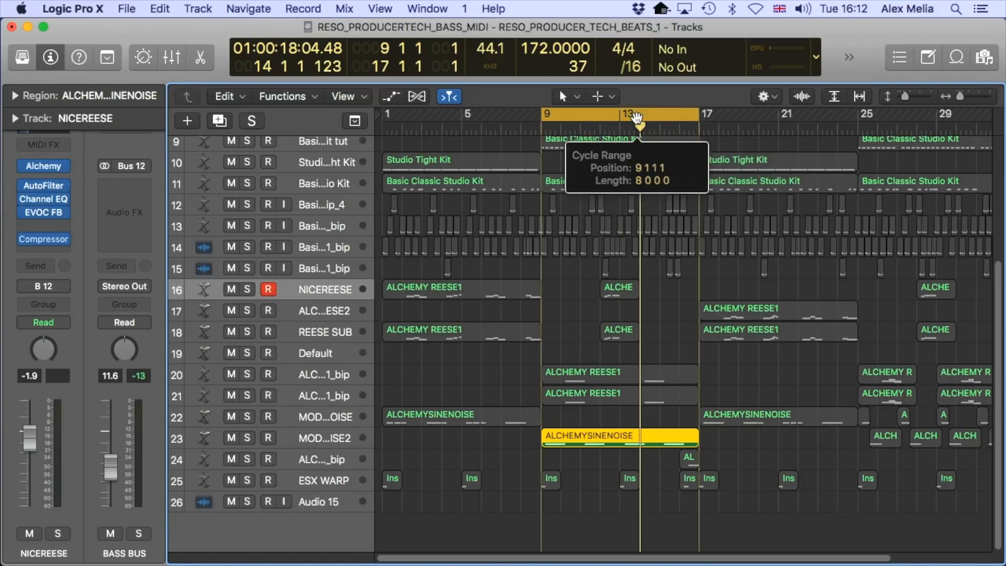
{"action": "key", "text": "super+Left"}
{"action": "key", "text": "super+Right"}
{"action": "key", "text": "super+Right"}
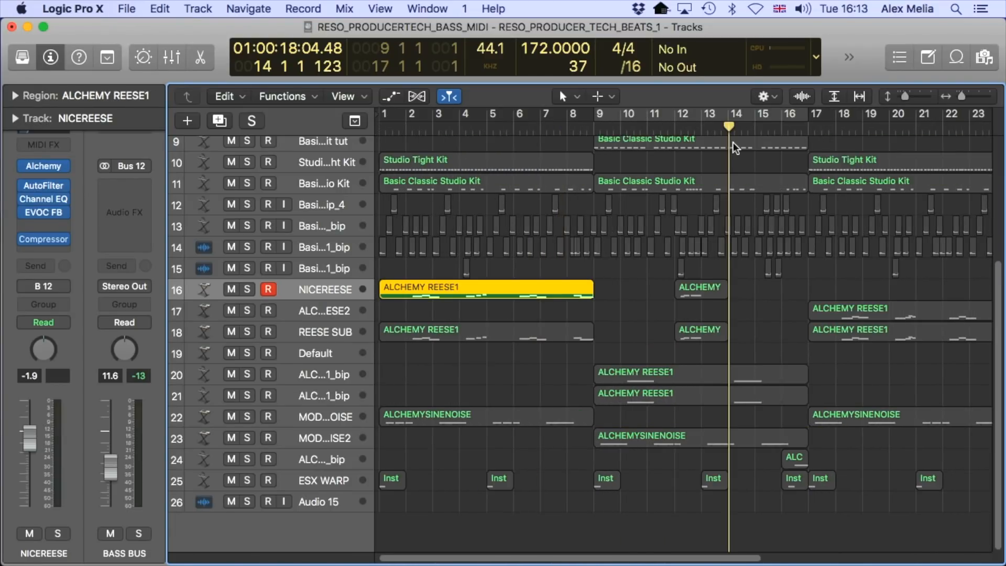
Step: Audition the soloed ALCHEMYSINENOISE_bip region on track 24 with the cycle range set to bar 16 only
{"action": "left_click_drag", "start_coordinate": [791, 114], "coordinate": [810, 115]}
{"action": "scroll", "coordinate": [762, 222], "scroll_direction": "right", "scroll_amount": 5}
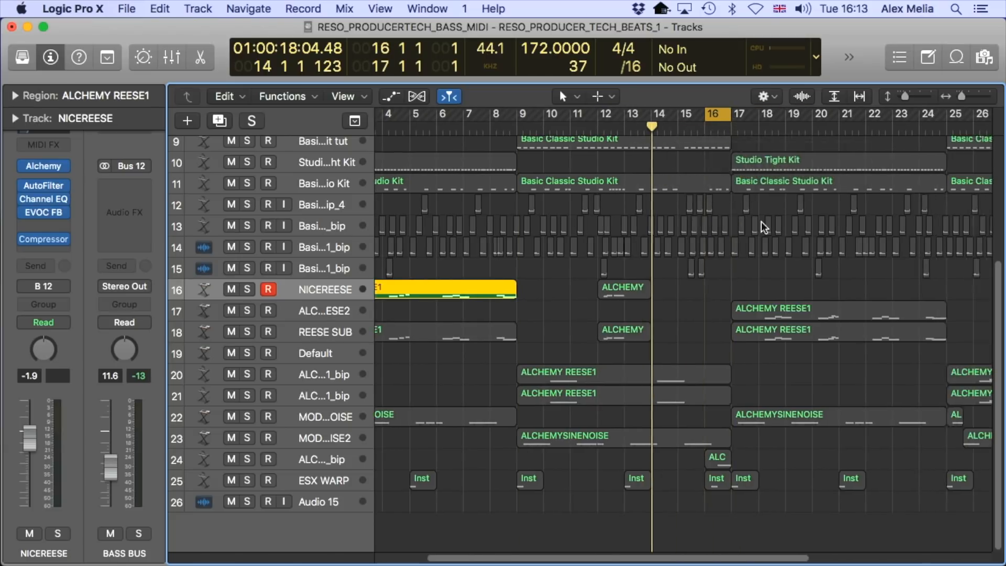
{"action": "key", "text": "super+Right"}
{"action": "scroll", "coordinate": [671, 348], "scroll_direction": "right", "scroll_amount": 3}
{"action": "left_click", "coordinate": [614, 458]}
{"action": "key", "text": "super+Right"}
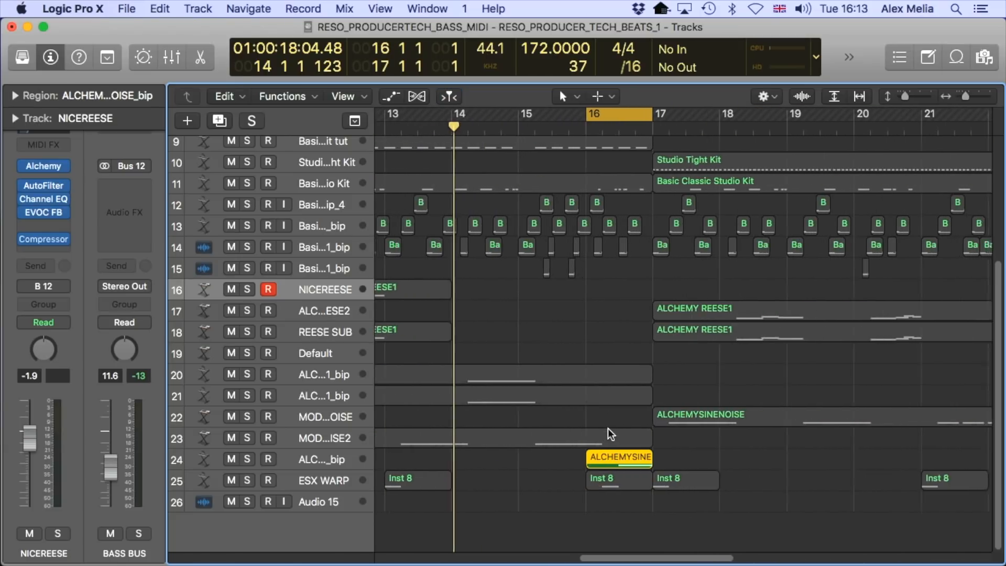
{"action": "key", "text": "space"}
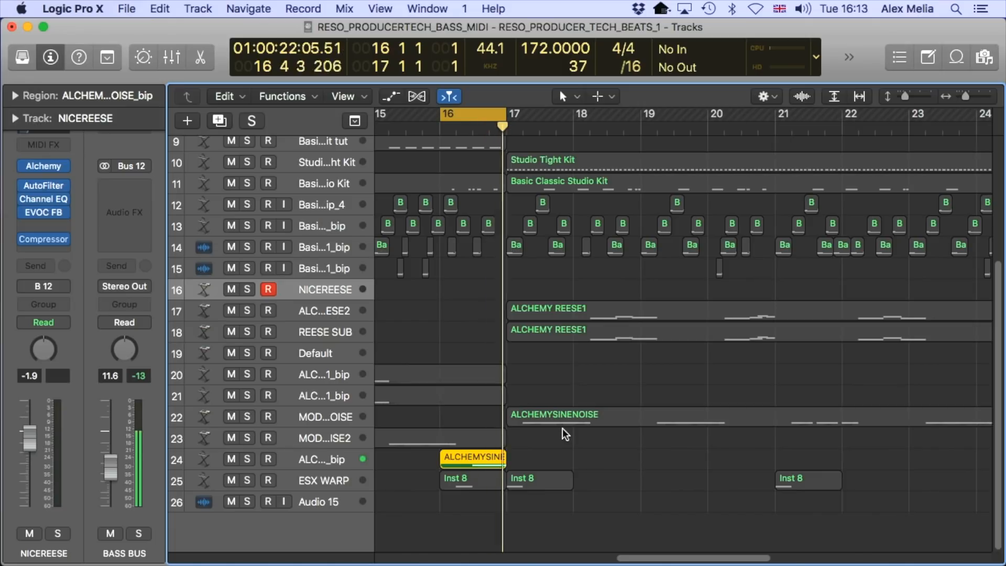
{"action": "key", "text": "space"}
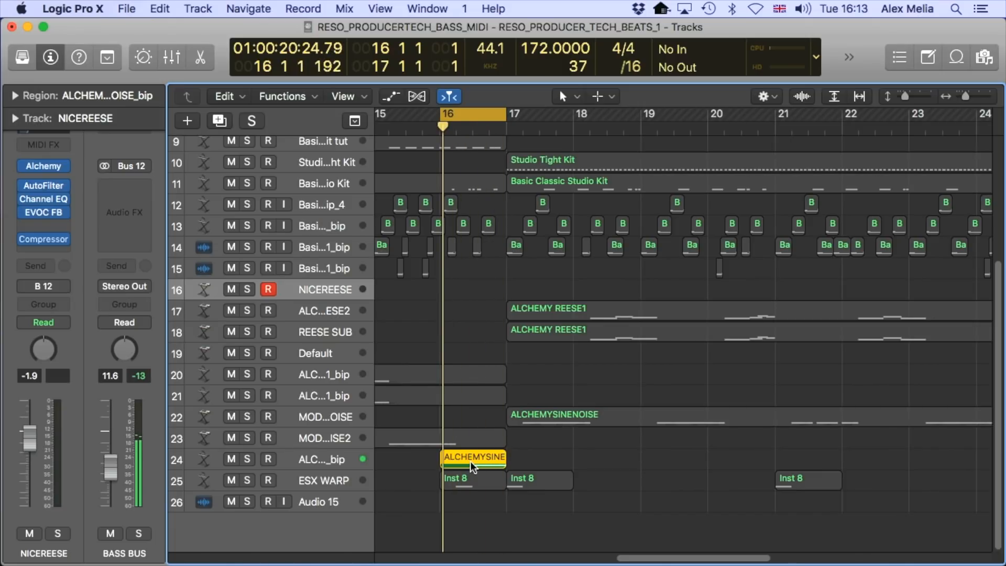
Step: Open the ALCHEMYSINENOISE_bip region in the Piano Roll and display its Pitch Bend controller data
{"action": "double_click", "coordinate": [471, 460]}
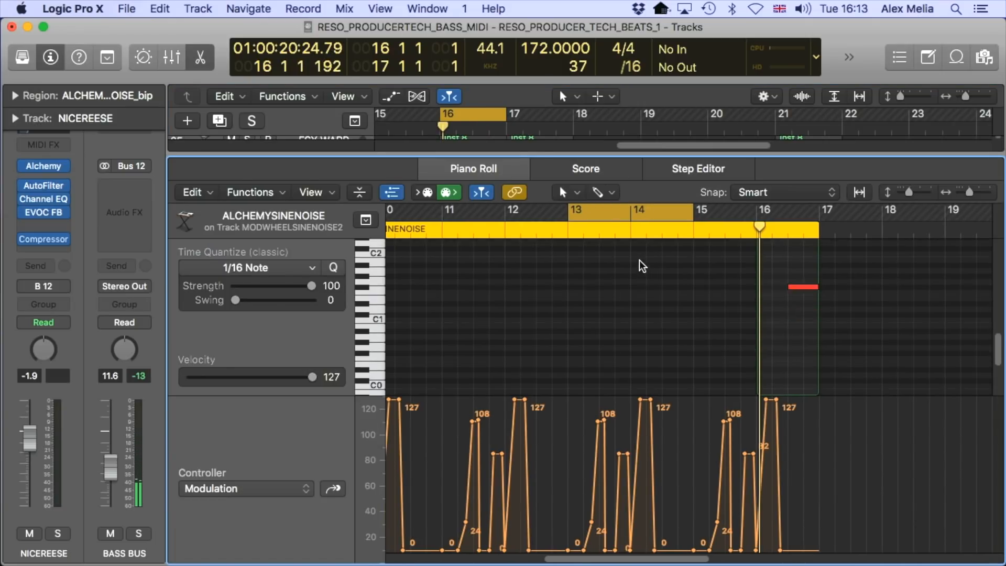
{"action": "key", "text": "e"}
{"action": "key", "text": "e"}
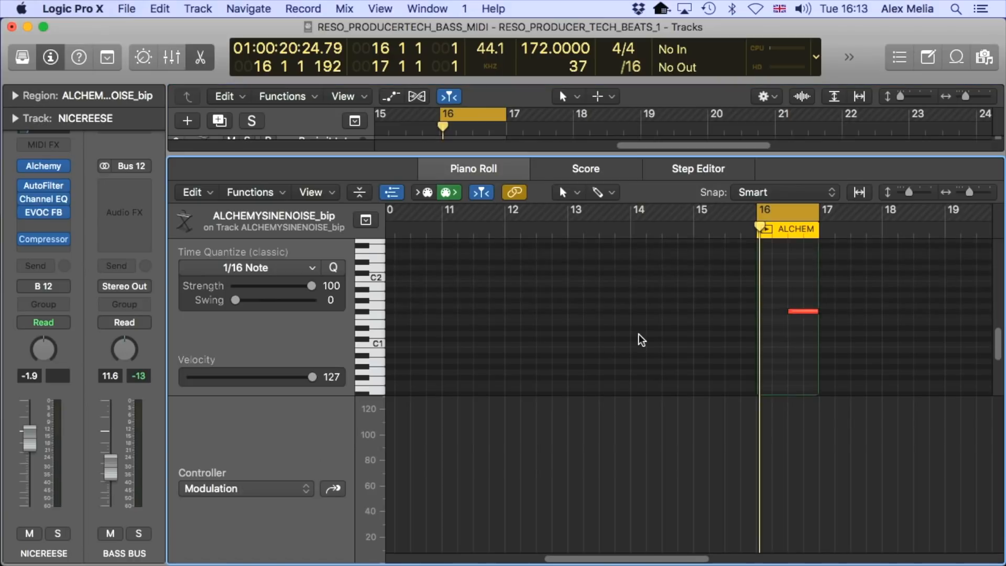
{"action": "left_click", "coordinate": [262, 488]}
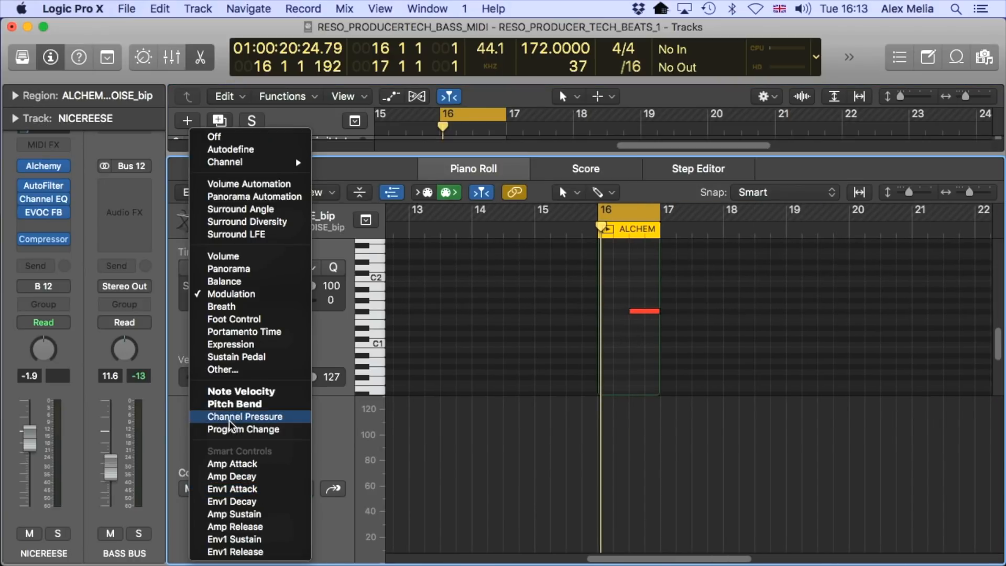
{"action": "left_click", "coordinate": [229, 404]}
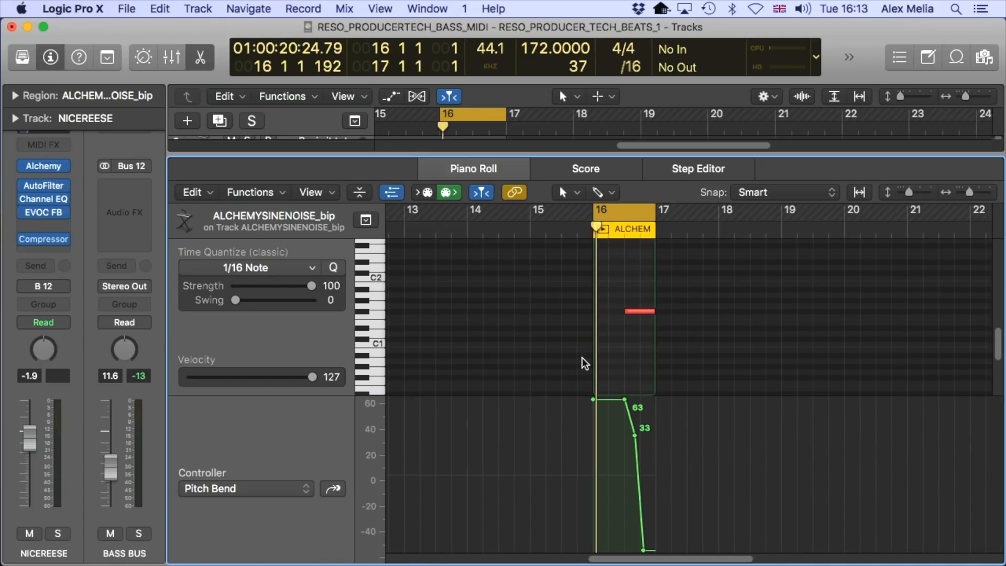
Step: Audition bar 16 while examining the pitch bend curve close up, and turn off solo
{"action": "key", "text": "space"}
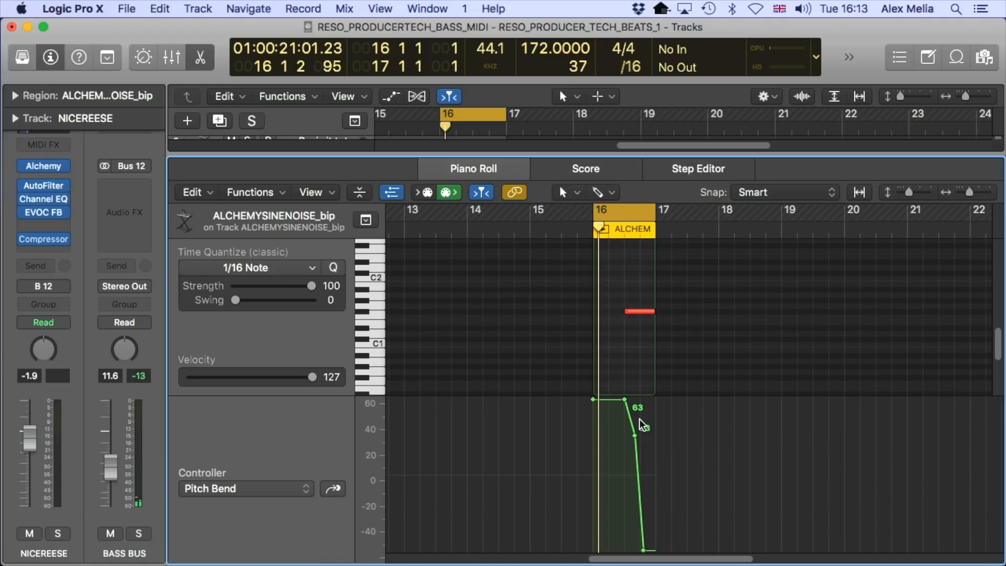
{"action": "key", "text": "super+Right"}
{"action": "key", "text": "super+Right"}
{"action": "key", "text": "super+Right"}
{"action": "key", "text": "super+Right"}
{"action": "key", "text": "super+Right"}
{"action": "scroll", "coordinate": [639, 417], "scroll_direction": "right", "scroll_amount": 9}
{"action": "scroll", "coordinate": [451, 439], "scroll_direction": "left", "scroll_amount": 1}
{"action": "scroll", "coordinate": [451, 439], "scroll_direction": "left", "scroll_amount": 5}
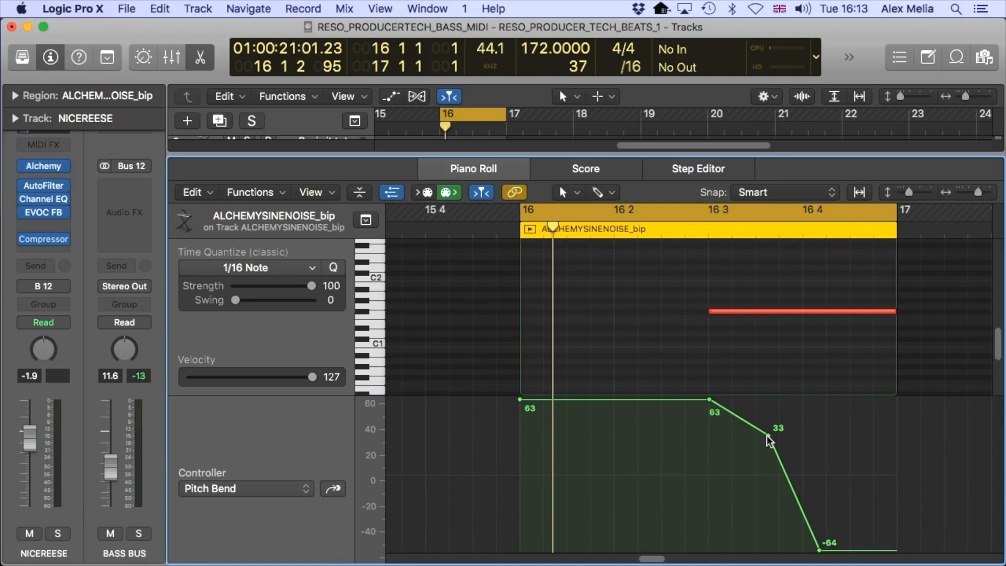
{"action": "key", "text": "space"}
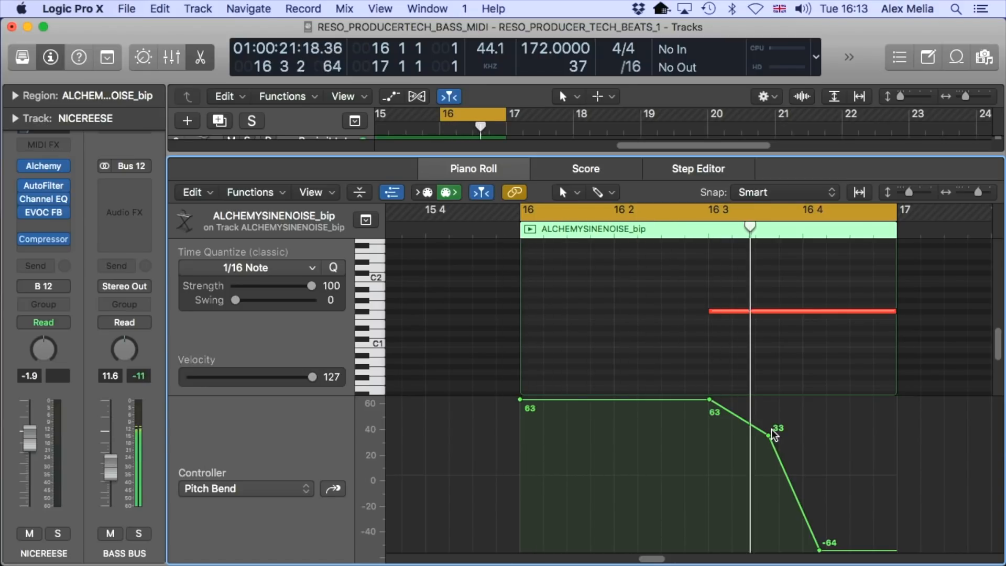
{"action": "key", "text": "space"}
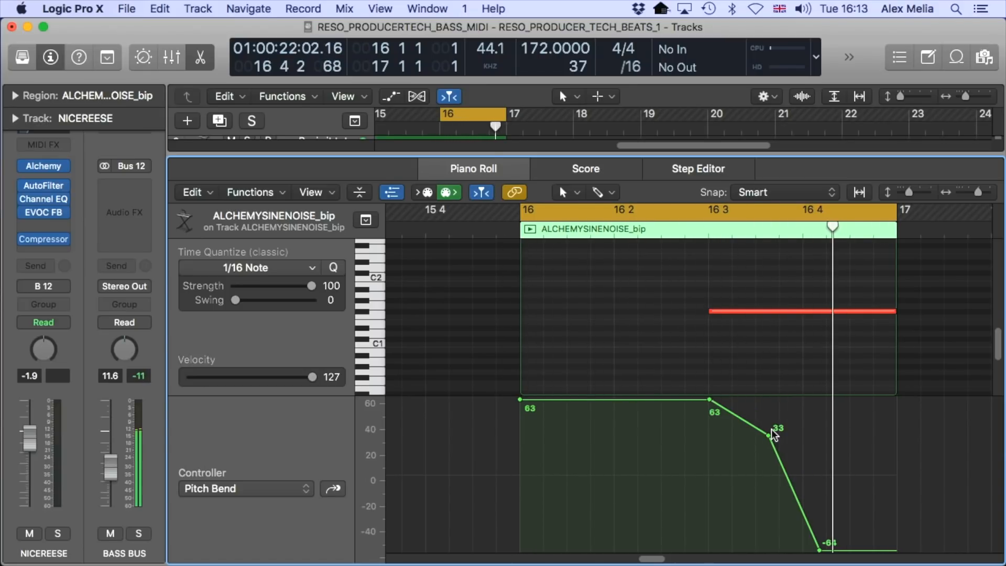
Step: Check the note of the Inst 8 region at bar 16 in the Piano Roll and return to the arrangement
{"action": "key", "text": "e"}
{"action": "left_click", "coordinate": [471, 479]}
{"action": "key", "text": "e"}
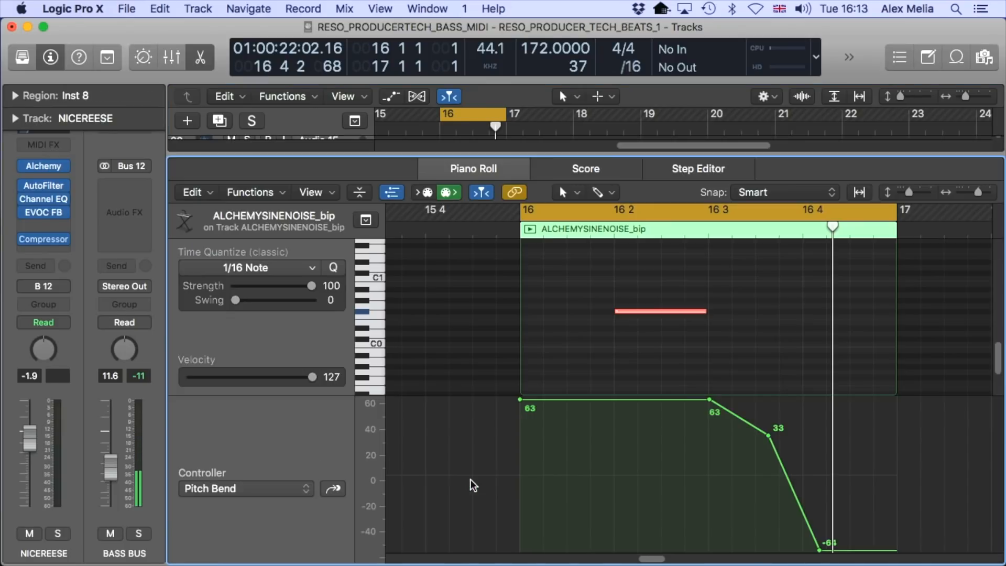
{"action": "key", "text": "e"}
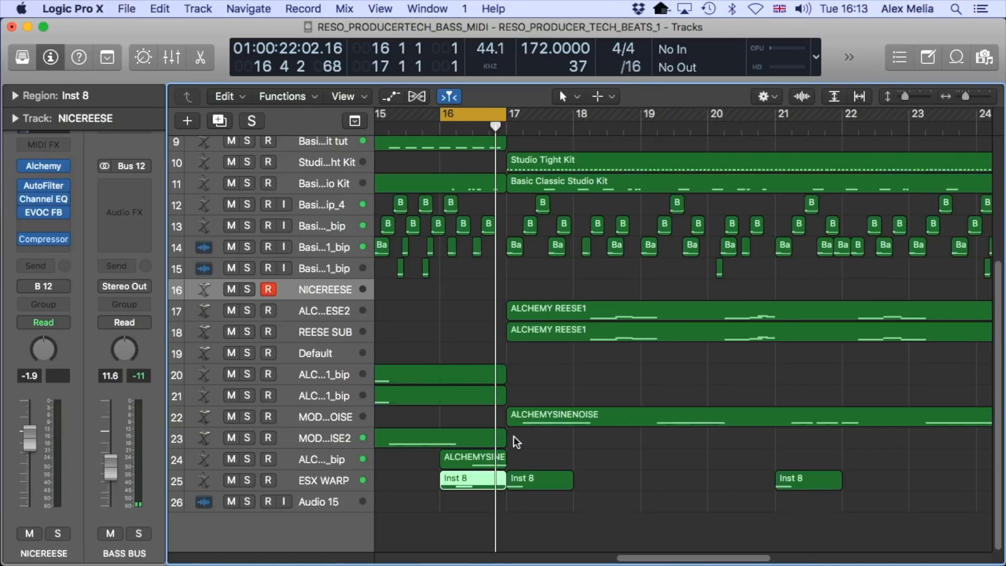
{"action": "key", "text": "e"}
{"action": "key", "text": "e"}
Step: Solo and audition the ALCHEMYSINENOISE_bip and Inst 8 regions at bar 16 together, and turn off solo and deselect them
{"action": "left_click", "coordinate": [410, 459]}
{"action": "left_click_drag", "start_coordinate": [410, 460], "coordinate": [483, 498]}
{"action": "key", "text": "ctrl+s"}
{"action": "key", "text": "shift+space"}
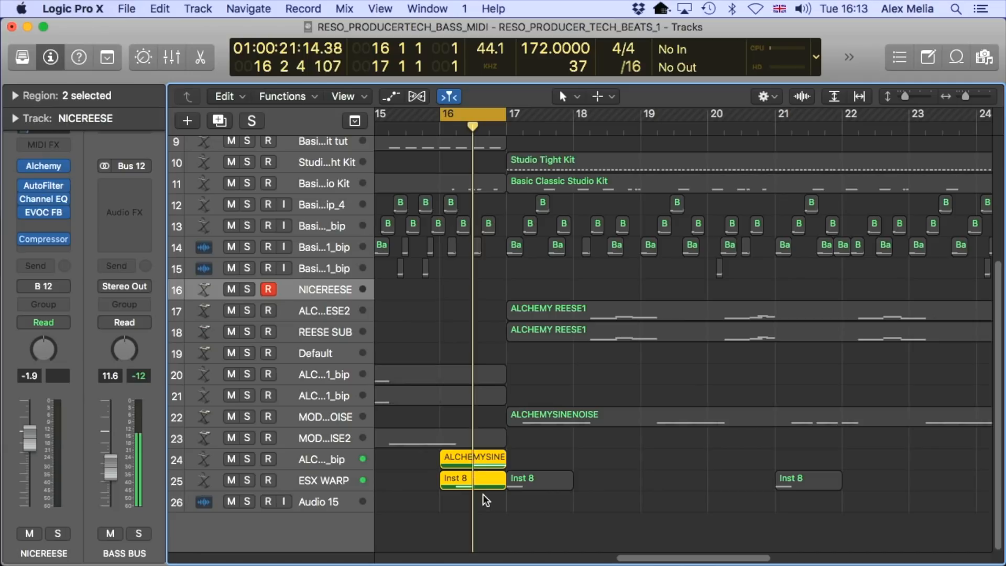
{"action": "key", "text": "space"}
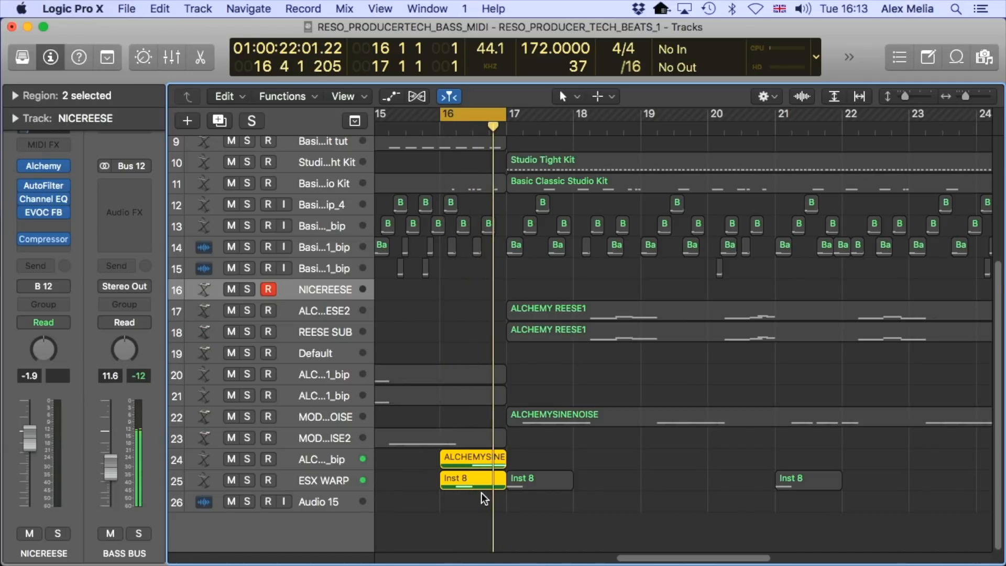
{"action": "key", "text": "ctrl+s"}
{"action": "left_click", "coordinate": [407, 482]}
Step: Set the cycle range to the eight-bar section from bar 17 to bar 25
{"action": "key", "text": "super+Left"}
{"action": "key", "text": "super+Left"}
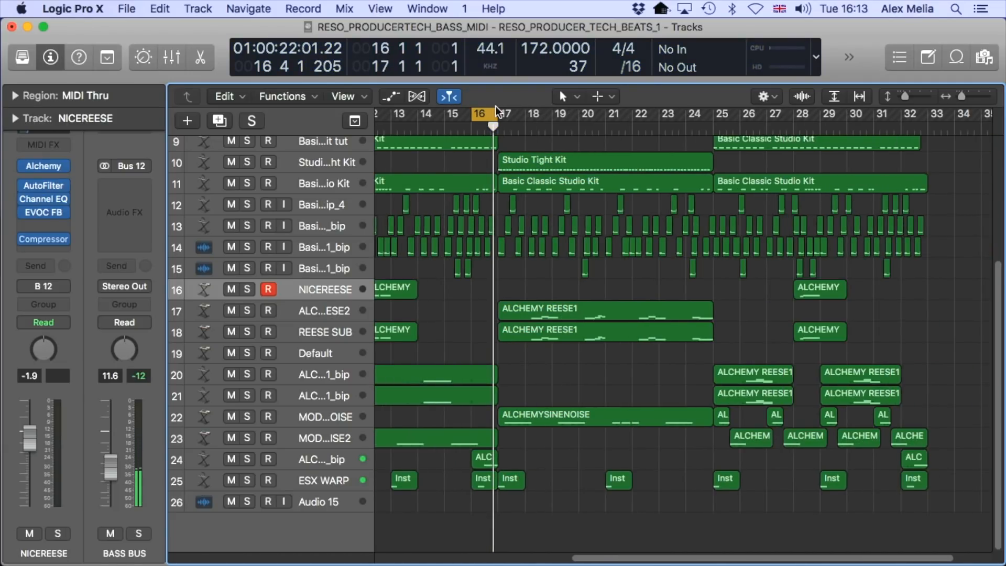
{"action": "scroll", "coordinate": [488, 112], "scroll_direction": "right", "scroll_amount": 1}
{"action": "left_click_drag", "start_coordinate": [488, 112], "coordinate": [687, 129]}
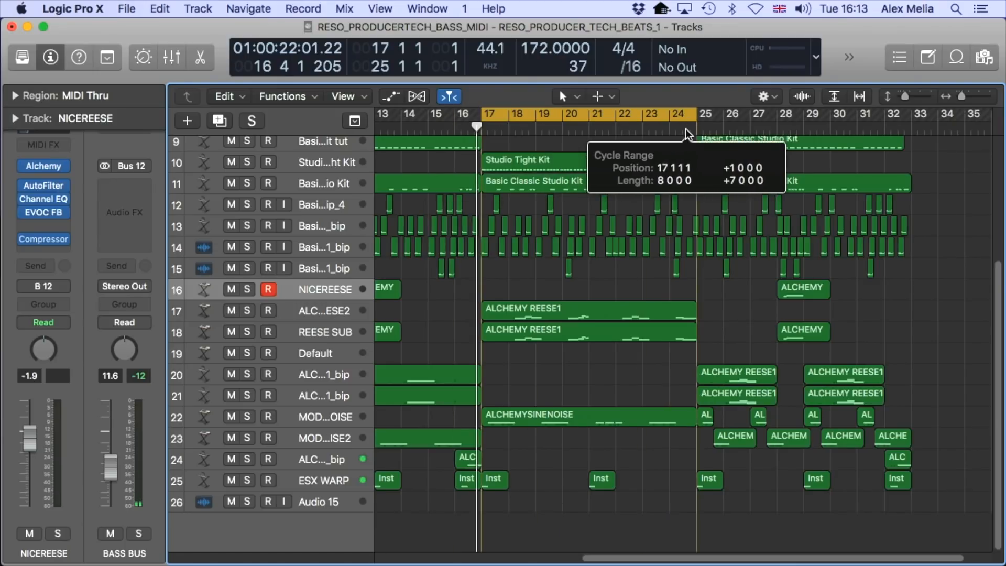
Step: View the ALCHEMY REESE1 region on track 17 in the Piano Roll, close the editor and select the ALCHEMY REESE2 track
{"action": "double_click", "coordinate": [543, 309]}
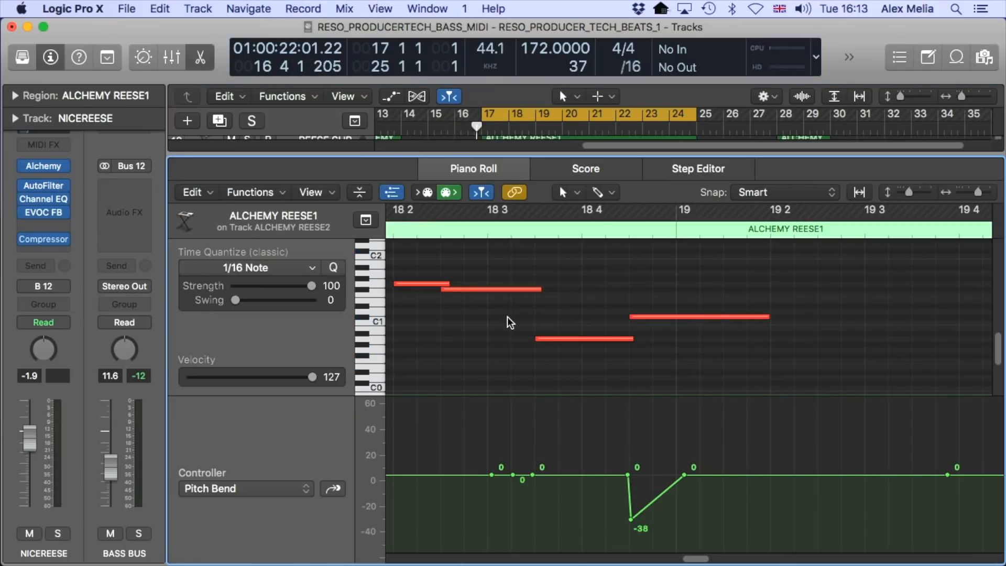
{"action": "key", "text": "super+Left"}
{"action": "key", "text": "super+Left"}
{"action": "key", "text": "super+Left"}
{"action": "key", "text": "p"}
{"action": "left_click", "coordinate": [307, 313]}
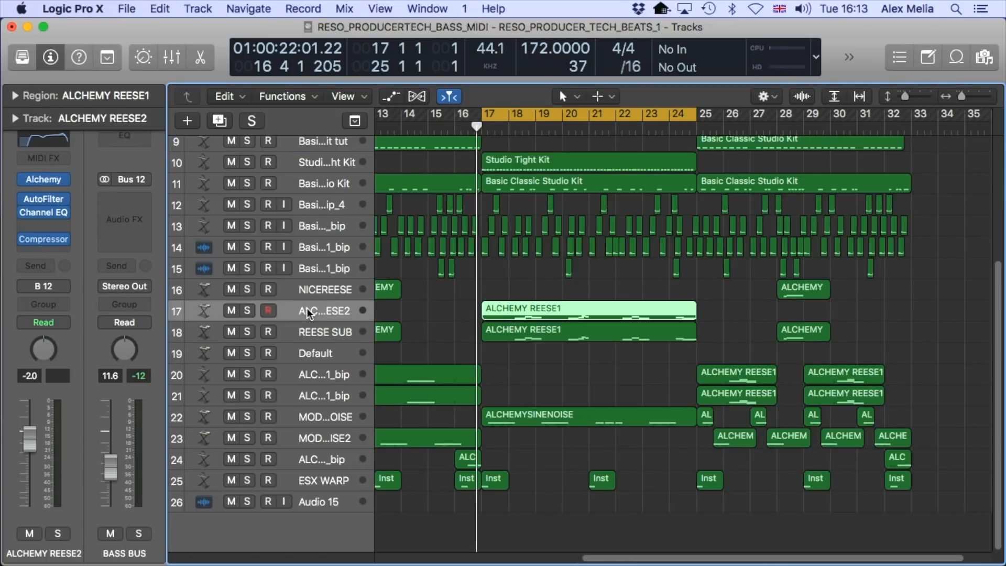
Step: Reopen track 17's ALCHEMY REESE1 region and examine its notes and pitch bends across bars 17 to 25
{"action": "left_click", "coordinate": [518, 275]}
{"action": "double_click", "coordinate": [526, 309]}
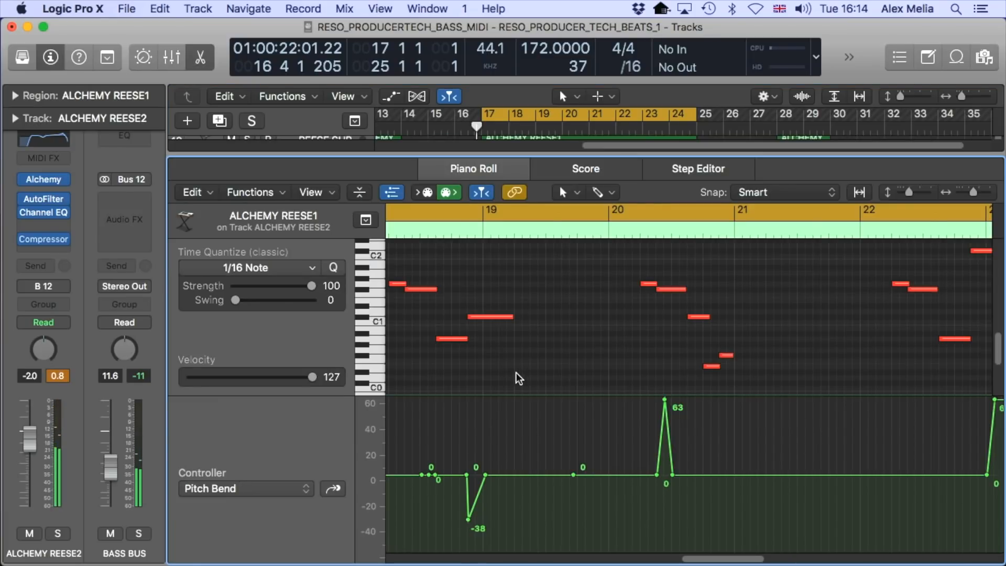
{"action": "key", "text": "super+Left"}
{"action": "key", "text": "super+Left"}
{"action": "scroll", "coordinate": [511, 365], "scroll_direction": "left", "scroll_amount": 10}
{"action": "scroll", "coordinate": [511, 364], "scroll_direction": "right", "scroll_amount": 3}
{"action": "scroll", "coordinate": [512, 364], "scroll_direction": "right", "scroll_amount": 4}
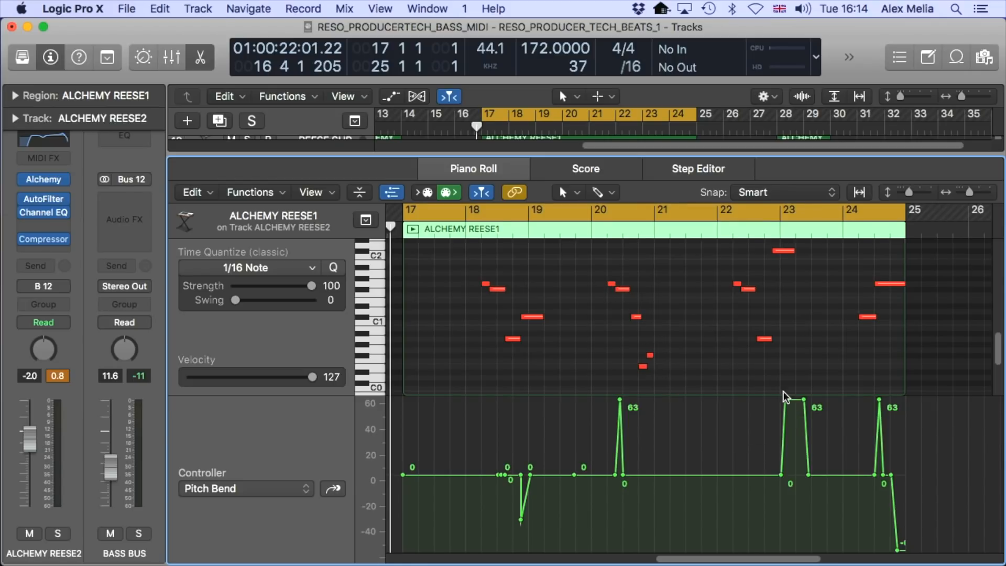
Step: Check track 17's region for other controller data and close the Piano Roll
{"action": "scroll", "coordinate": [783, 393], "scroll_direction": "left", "scroll_amount": 1}
{"action": "left_click", "coordinate": [338, 491]}
{"action": "left_click", "coordinate": [335, 491]}
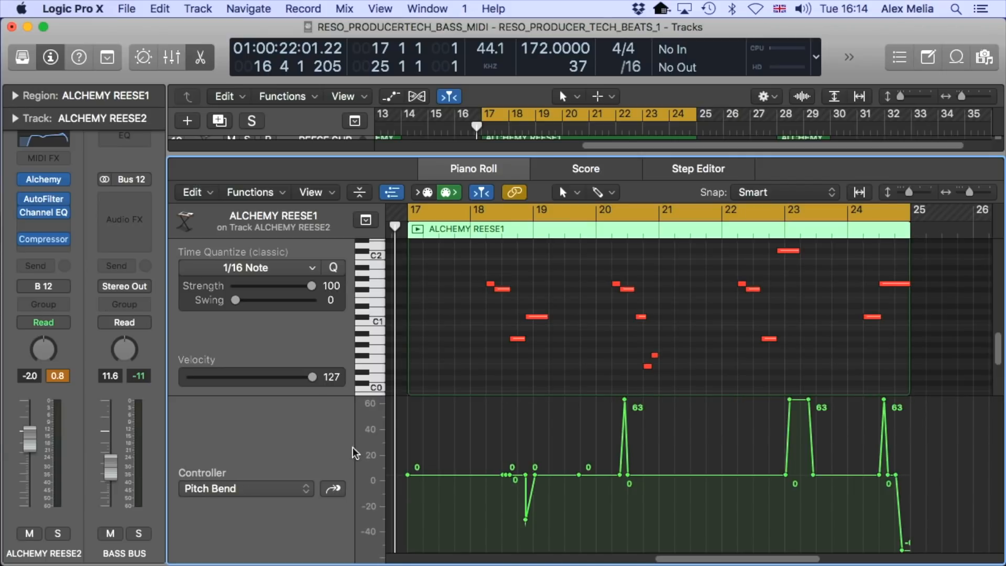
{"action": "key", "text": "e"}
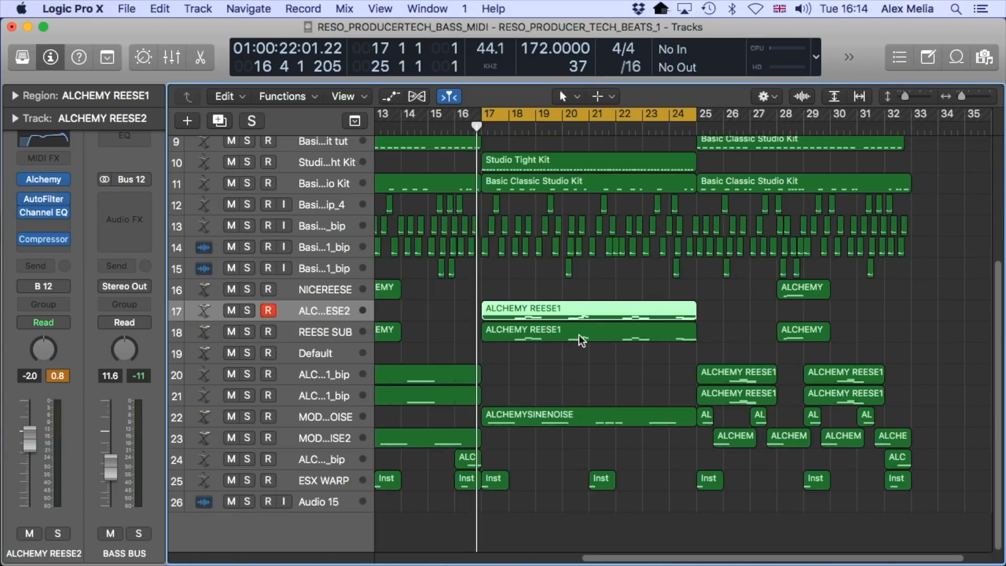
Step: Open the ALCHEMYSINENOISE region on track 22 at bar 17 and audition it soloed with the cycle range set to bars 23 to 25
{"action": "double_click", "coordinate": [555, 420]}
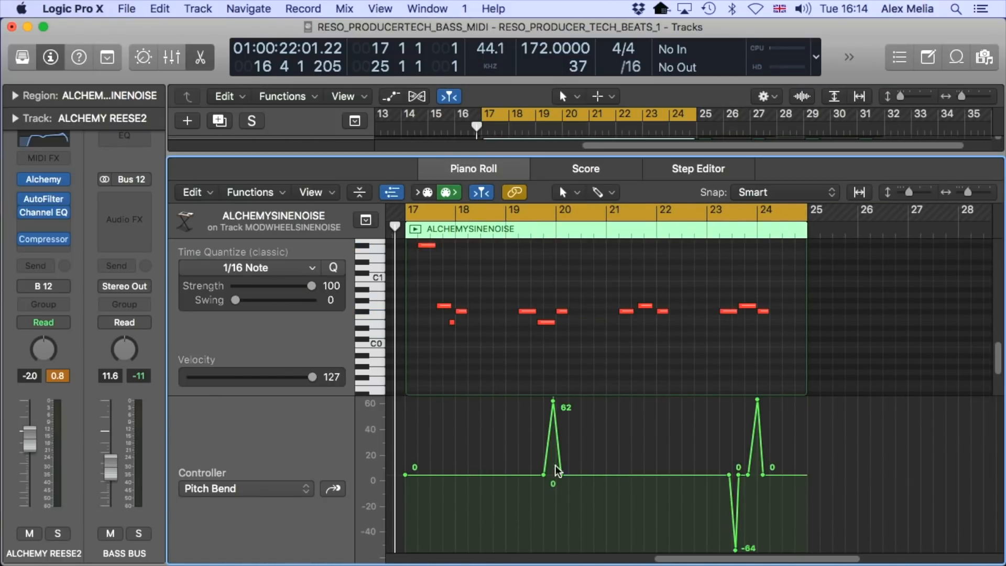
{"action": "left_click", "coordinate": [718, 211]}
{"action": "left_click_drag", "start_coordinate": [706, 208], "coordinate": [794, 217]}
{"action": "key", "text": "space"}
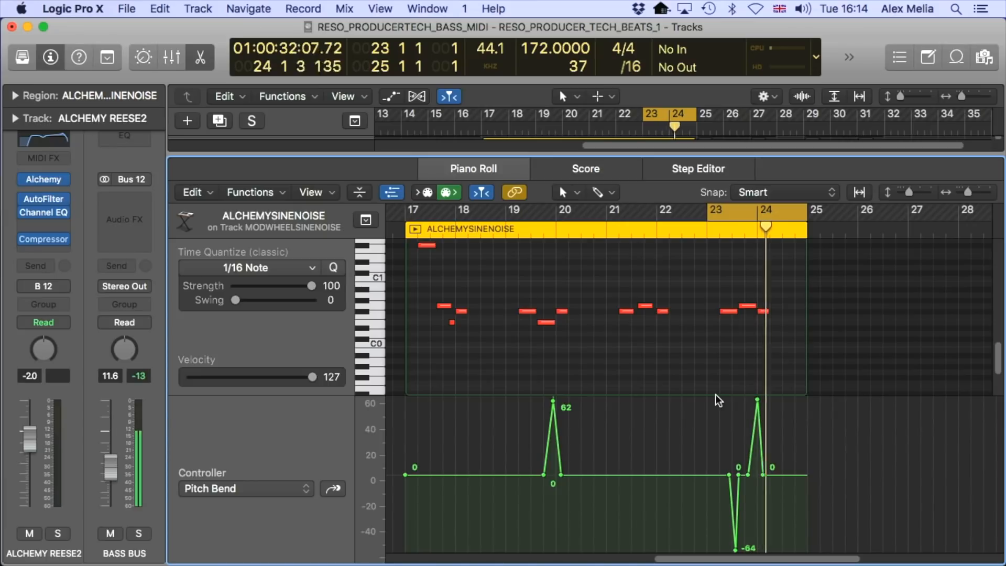
Step: Close the Piano Roll, stop playback and set the cycle range to bars 25 to 33
{"action": "key", "text": "e"}
{"action": "key", "text": "space"}
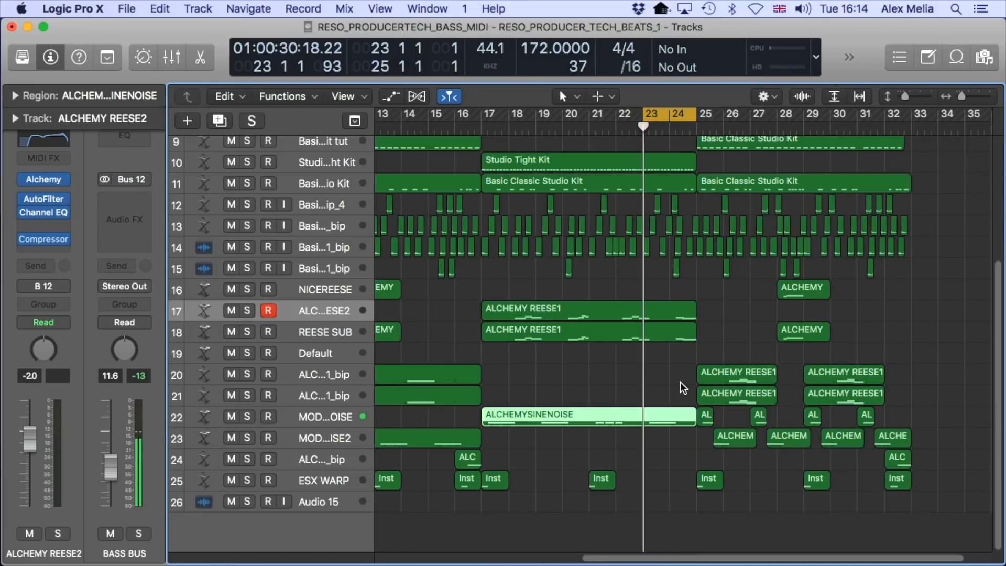
{"action": "left_click", "coordinate": [676, 114]}
{"action": "left_click_drag", "start_coordinate": [699, 113], "coordinate": [901, 129]}
{"action": "left_click", "coordinate": [746, 362]}
{"action": "key", "text": "super+Right"}
{"action": "key", "text": "super+Right"}
{"action": "scroll", "coordinate": [733, 376], "scroll_direction": "right", "scroll_amount": 5}
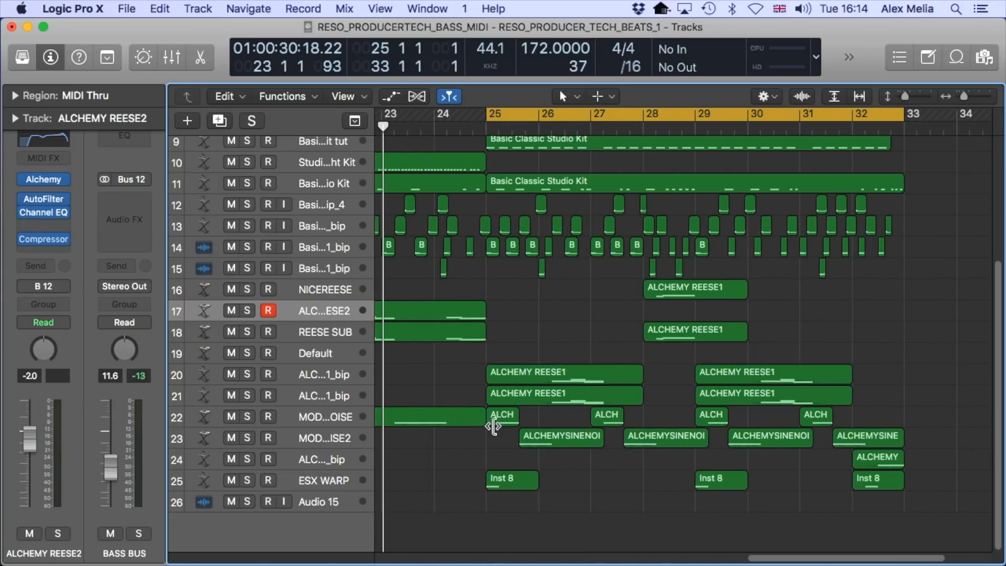
Step: Select the layered bass regions on tracks 16 to 25 across bars 25 to 33 to survey them, and clear the selection
{"action": "left_click_drag", "start_coordinate": [488, 281], "coordinate": [905, 510]}
{"action": "key", "text": "super+Down"}
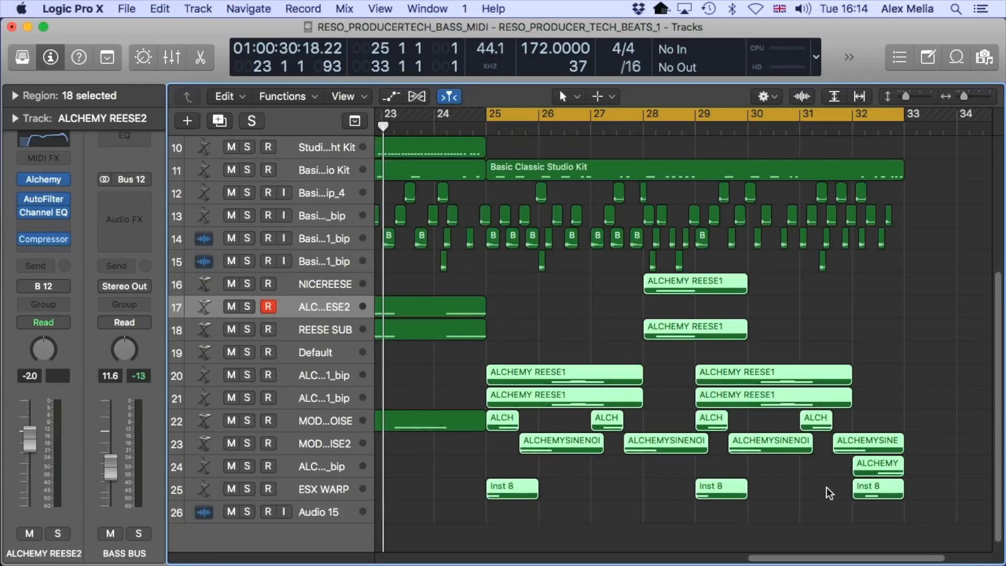
{"action": "key", "text": "super+Down"}
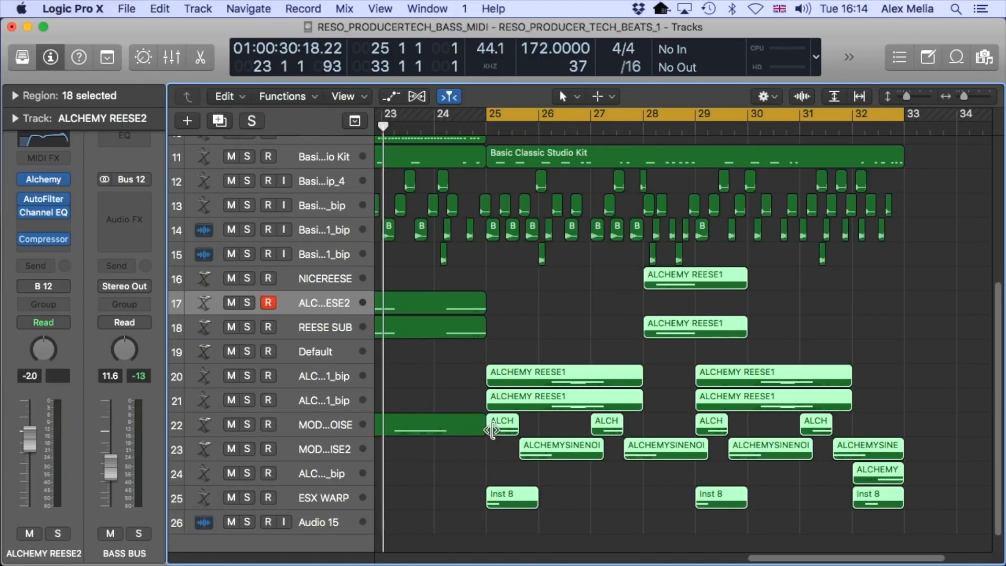
{"action": "left_click", "coordinate": [472, 457]}
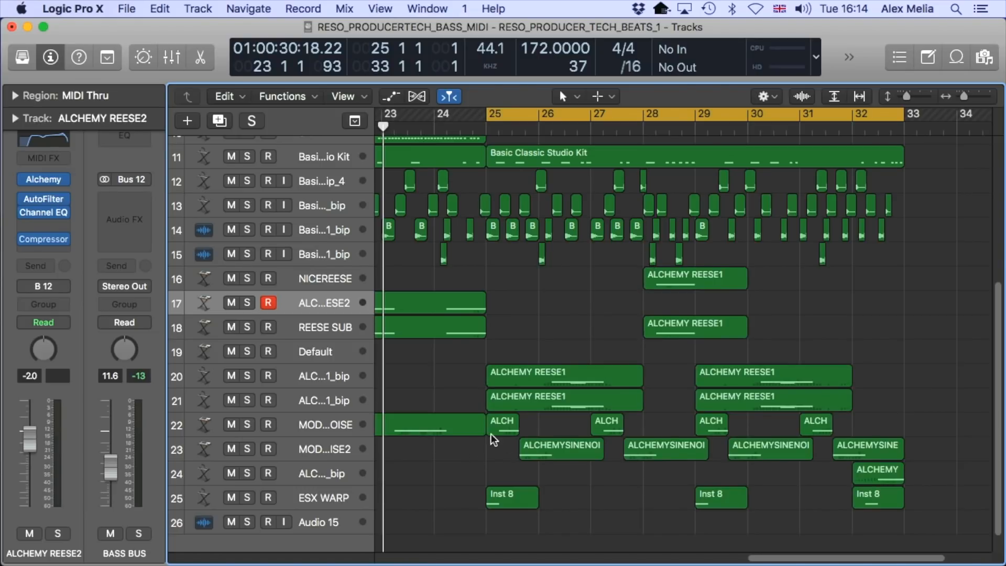
{"action": "scroll", "coordinate": [532, 445], "scroll_direction": "right", "scroll_amount": 1}
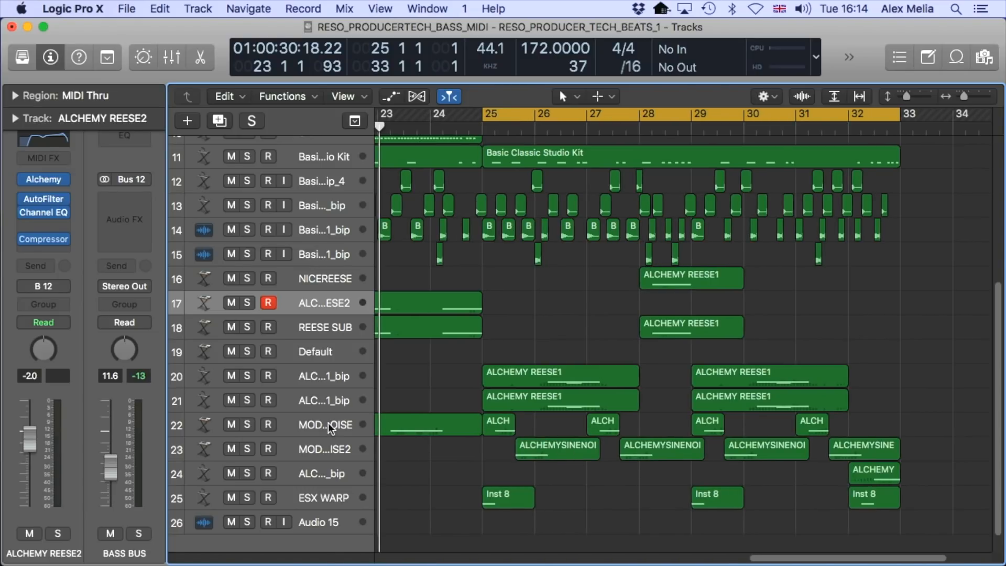
Step: Select the MODWHEELSINENOISE tracks 22 and 23 in turn and audition the arrangement from bar 25 to about bar 32
{"action": "left_click", "coordinate": [330, 427]}
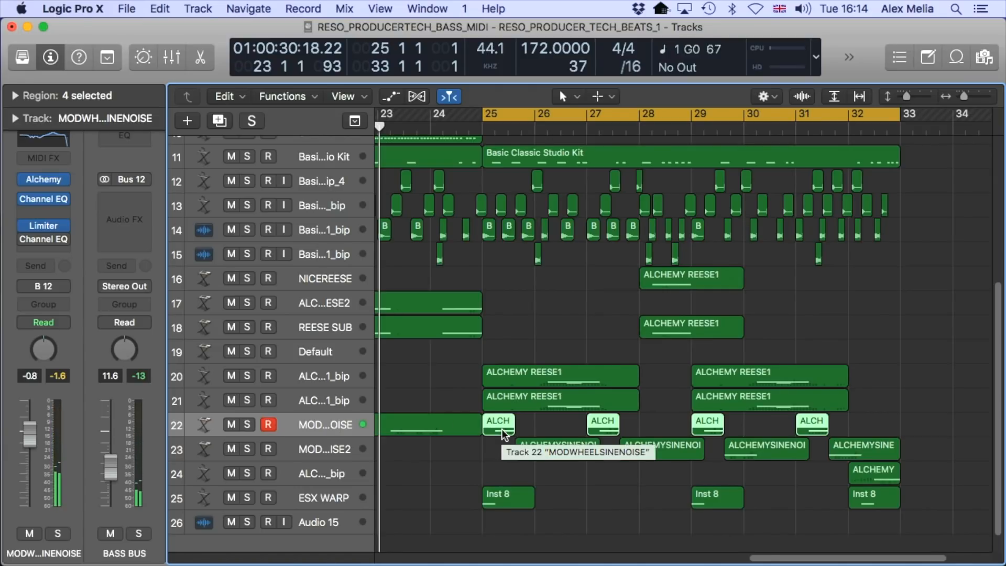
{"action": "left_click", "coordinate": [322, 445]}
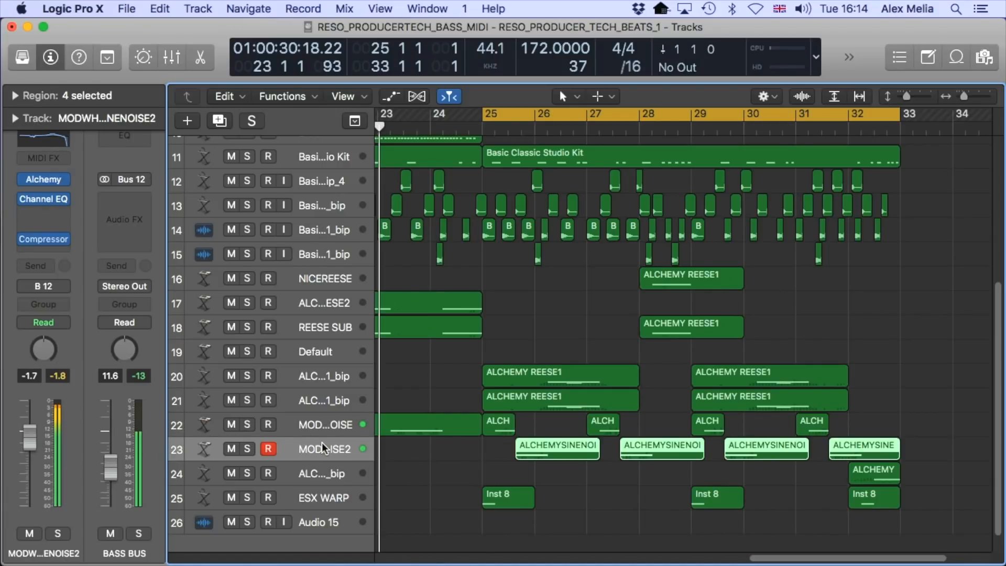
{"action": "key", "text": "space"}
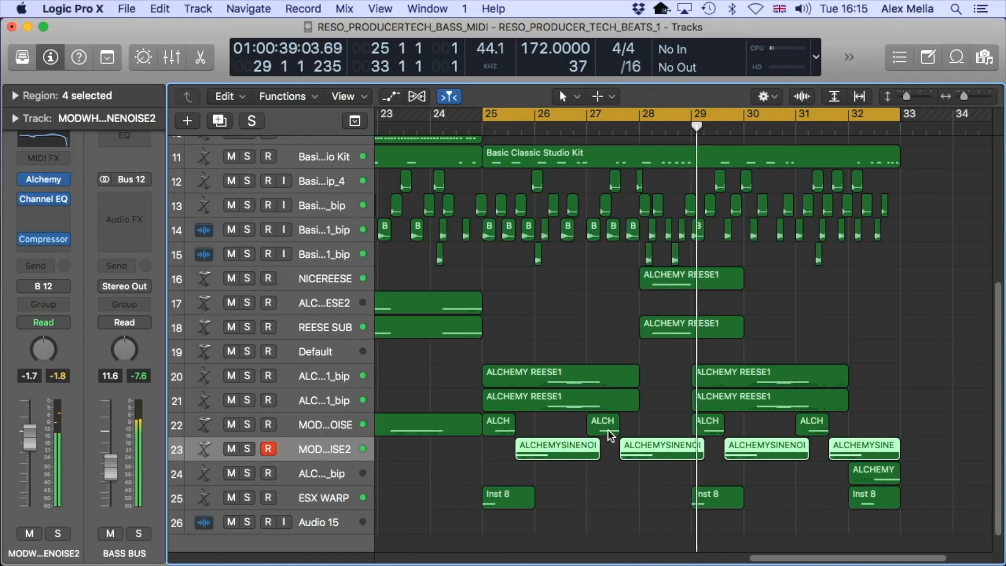
{"action": "scroll", "coordinate": [612, 430], "scroll_direction": "right", "scroll_amount": 4}
{"action": "scroll", "coordinate": [612, 429], "scroll_direction": "right", "scroll_amount": 1}
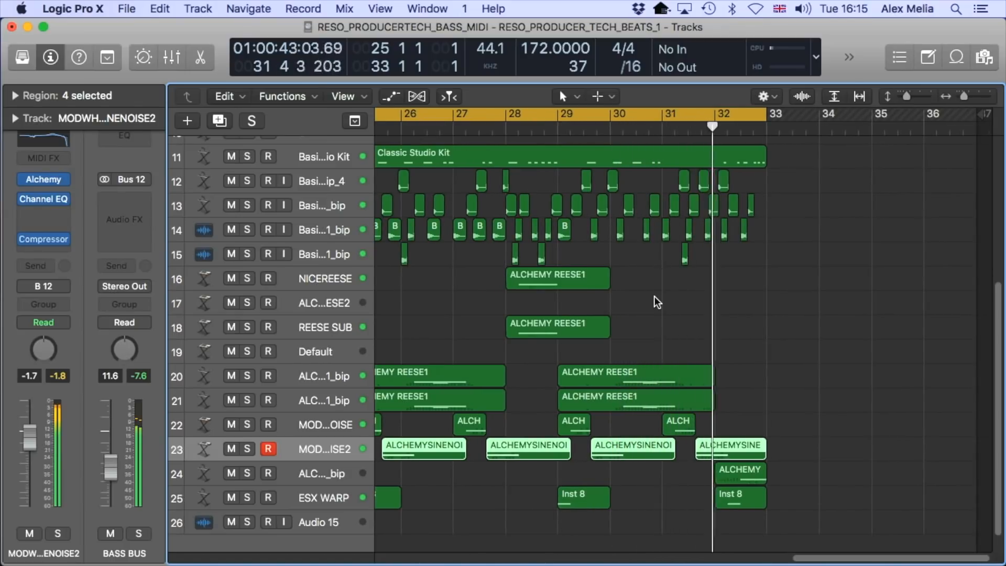
{"action": "scroll", "coordinate": [655, 296], "scroll_direction": "left", "scroll_amount": 3}
{"action": "key", "text": "space"}
Step: Set the cycle range to bars 32 to 34 and select the ALCHEMYSINENOISE_bip track
{"action": "left_click_drag", "start_coordinate": [809, 114], "coordinate": [895, 119]}
{"action": "scroll", "coordinate": [837, 307], "scroll_direction": "right", "scroll_amount": 3}
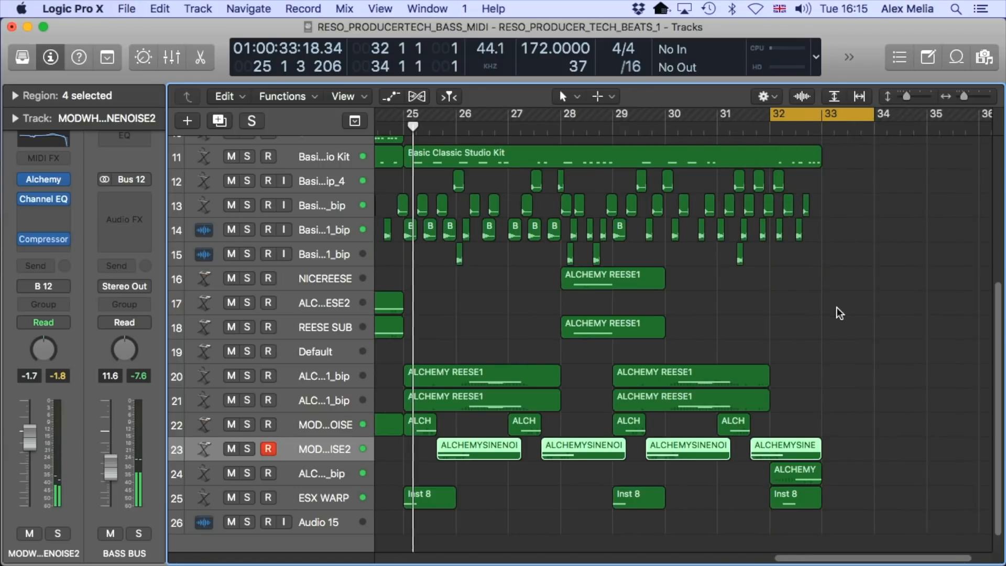
{"action": "left_click", "coordinate": [332, 473]}
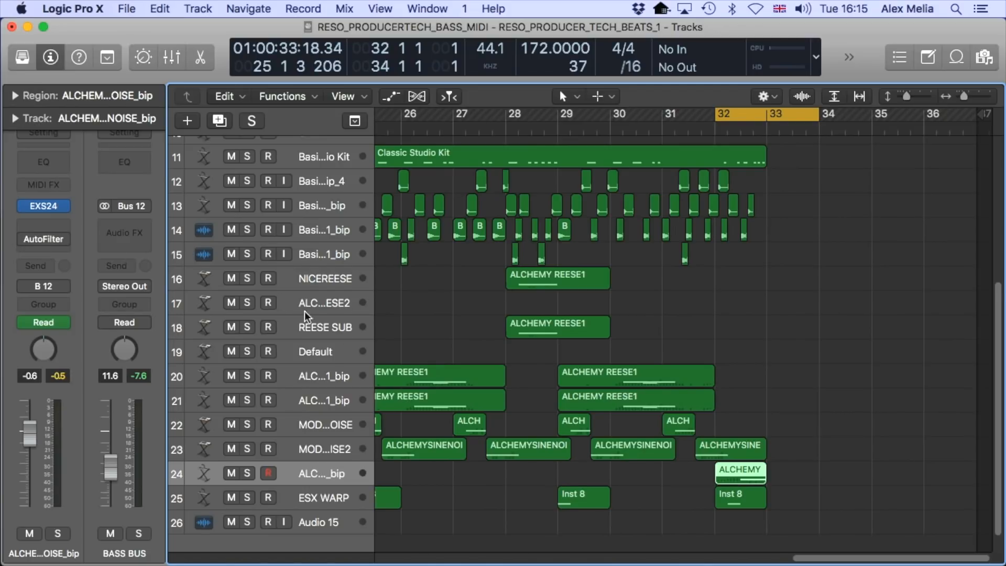
Step: Show track automation and enlarge the ALCHEMYSINENOISE_bip lane to view its AutoFilter curve around bar 32
{"action": "scroll", "coordinate": [411, 322], "scroll_direction": "down", "scroll_amount": 1}
{"action": "key", "text": "a"}
{"action": "key", "text": "super+Down"}
{"action": "key", "text": "super+Down"}
{"action": "key", "text": "super+Down"}
{"action": "scroll", "coordinate": [603, 360], "scroll_direction": "down", "scroll_amount": 3}
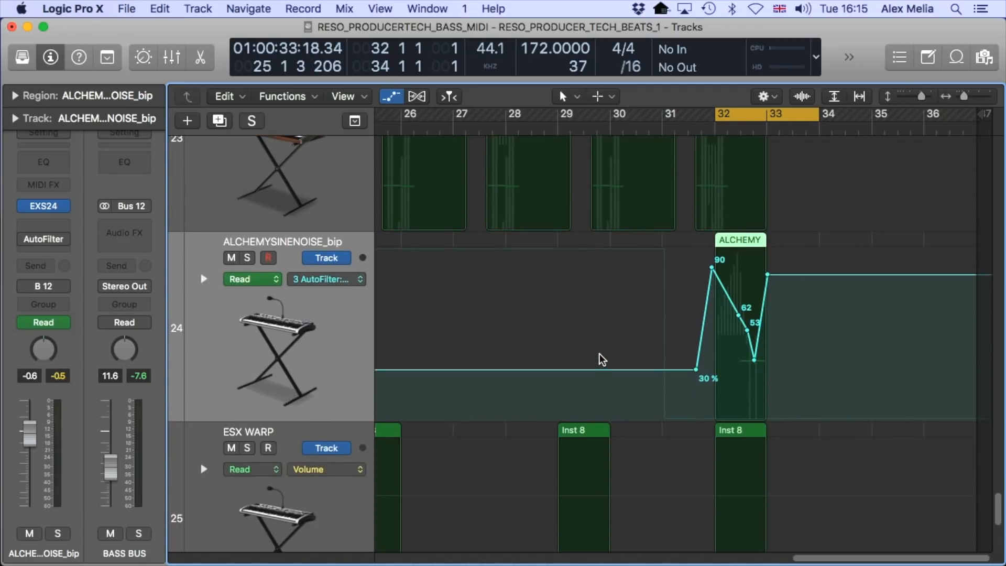
Step: Display the Insert #3 Bypass automation on track 24 and check its point near bar 31
{"action": "left_click", "coordinate": [314, 282]}
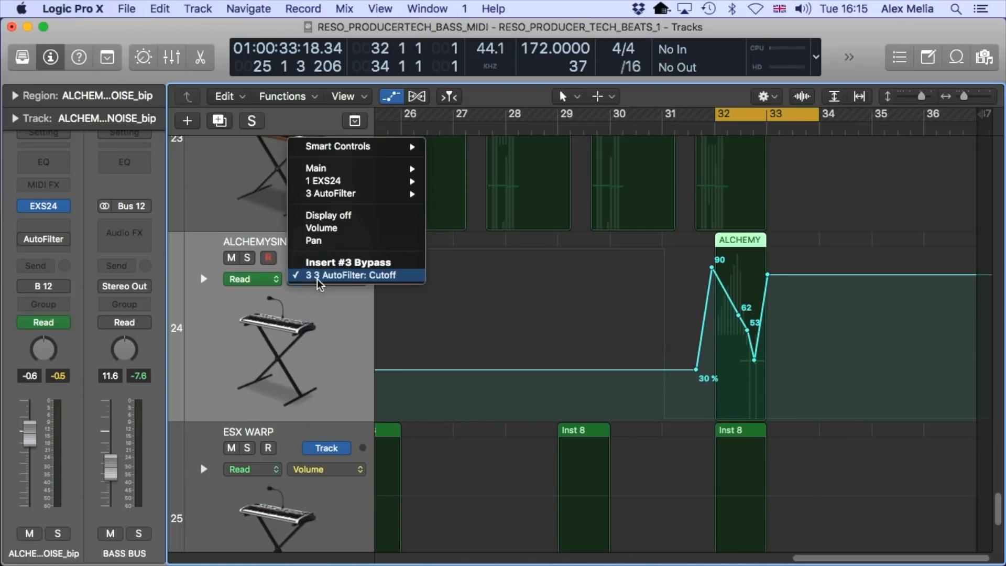
{"action": "left_click", "coordinate": [347, 263]}
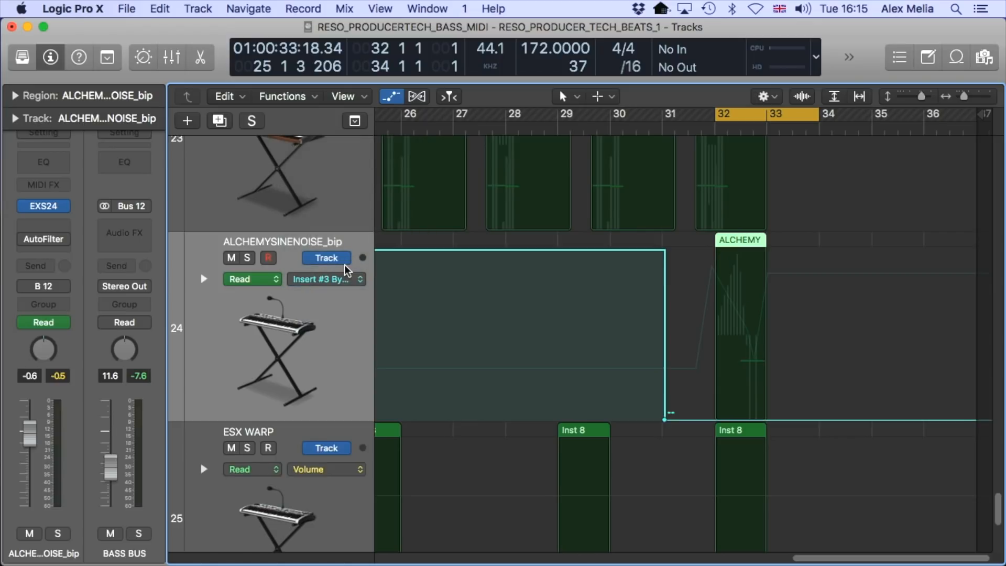
{"action": "left_click", "coordinate": [665, 419]}
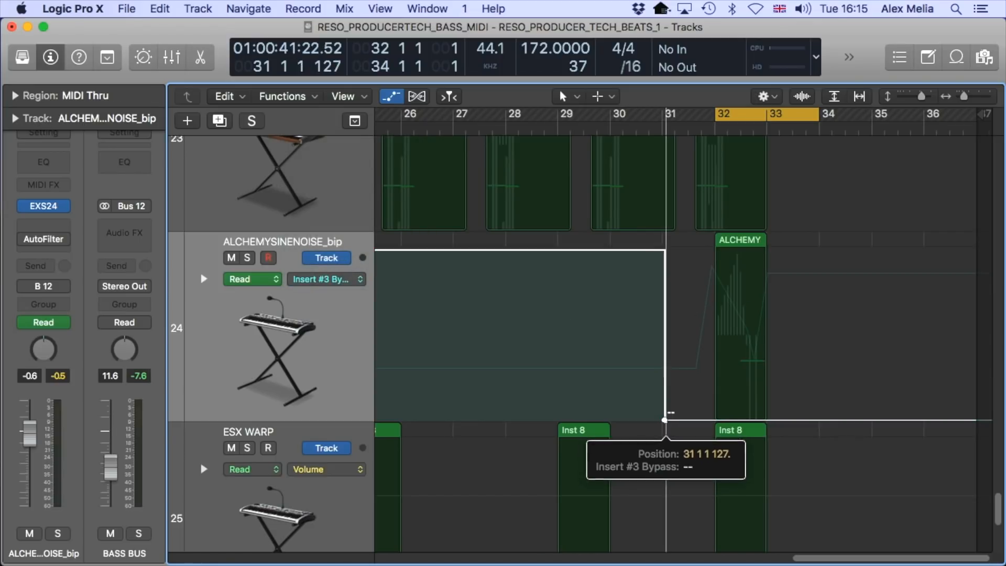
Step: Audition track 24's region at bar 32 soloed, inspect the AutoFilter plug-in settings, stop playback and close the plug-in
{"action": "left_click", "coordinate": [739, 243]}
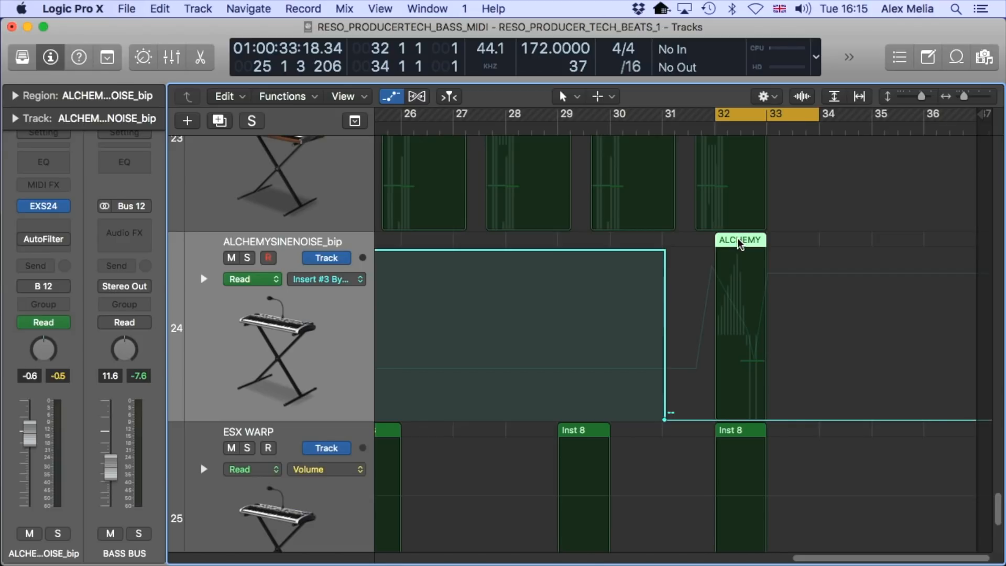
{"action": "key", "text": "space"}
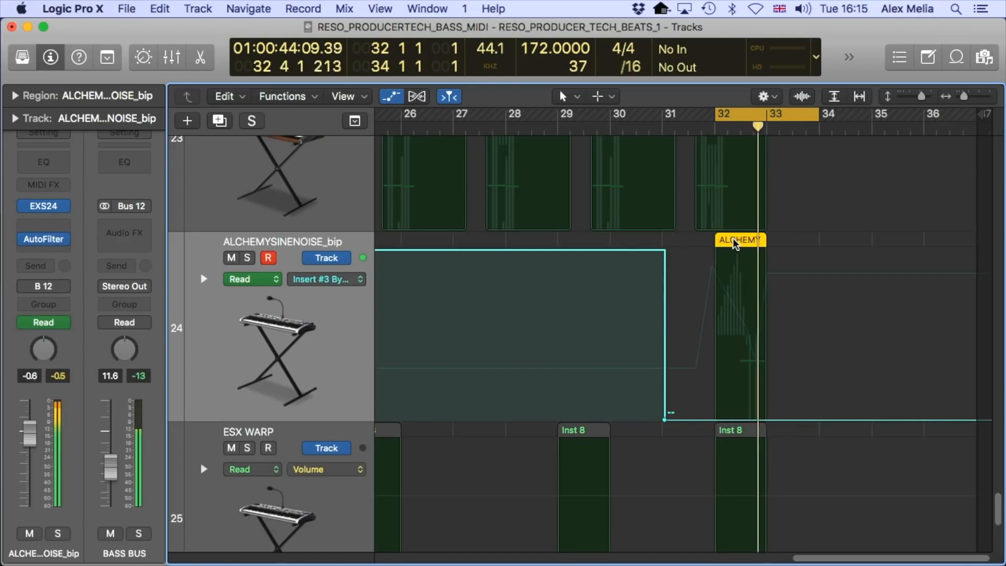
{"action": "left_click", "coordinate": [46, 240]}
{"action": "left_click_drag", "start_coordinate": [347, 82], "coordinate": [531, 47]}
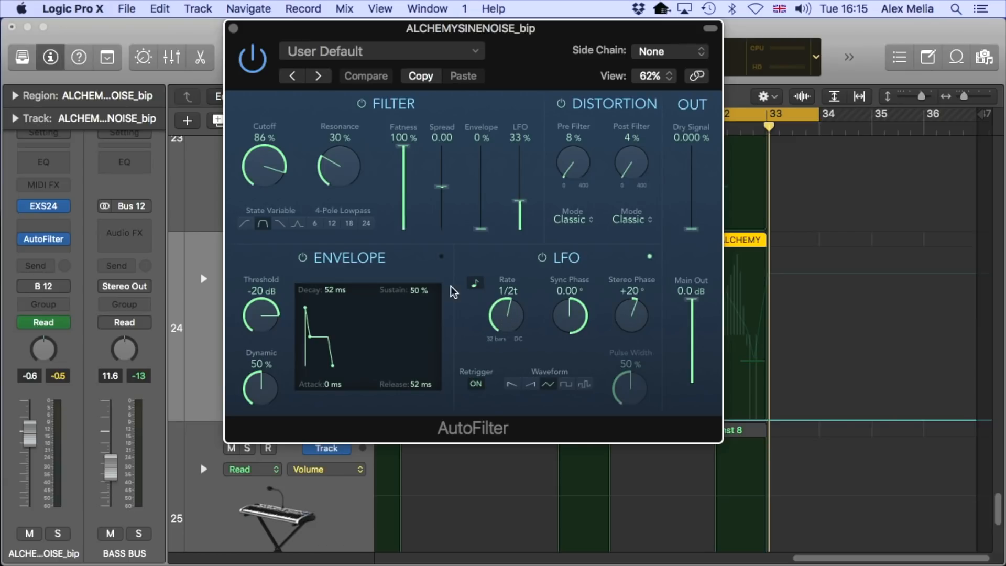
{"action": "key", "text": "space"}
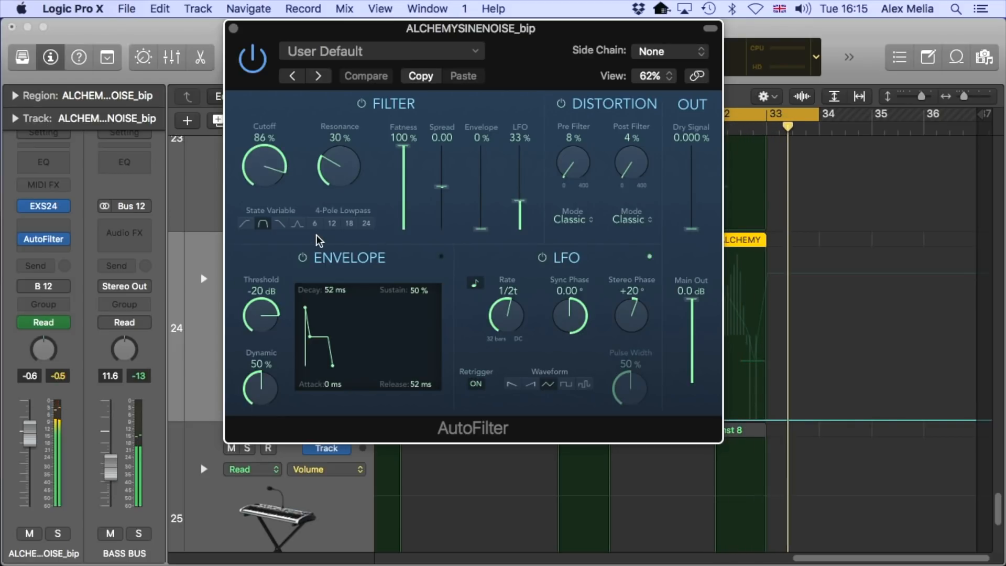
{"action": "left_click", "coordinate": [232, 29]}
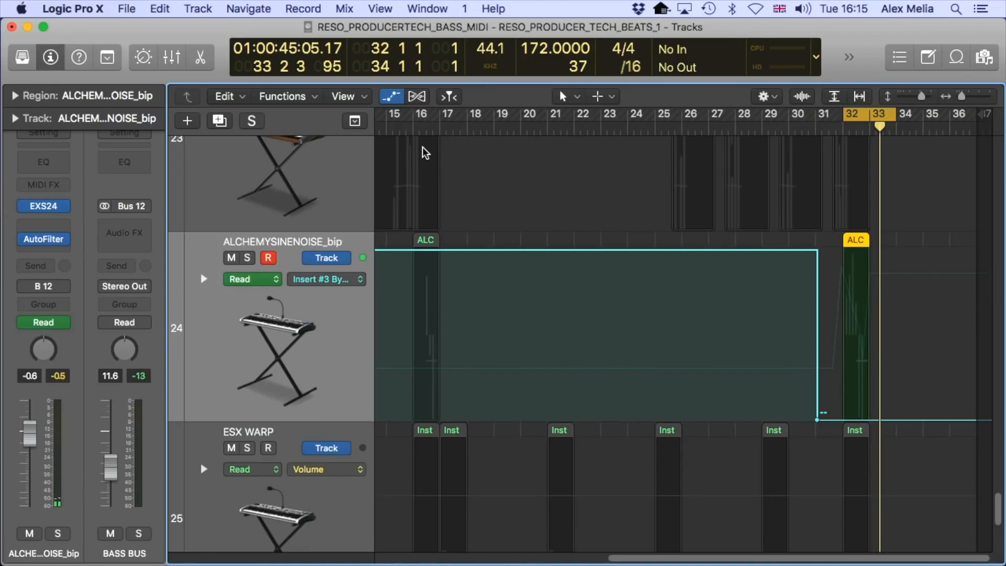
Step: Hide the automation, turn off solo and set the cycle range to bars 1 to 33 across the full arrangement
{"action": "key", "text": "a"}
{"action": "key", "text": "ctrl+s"}
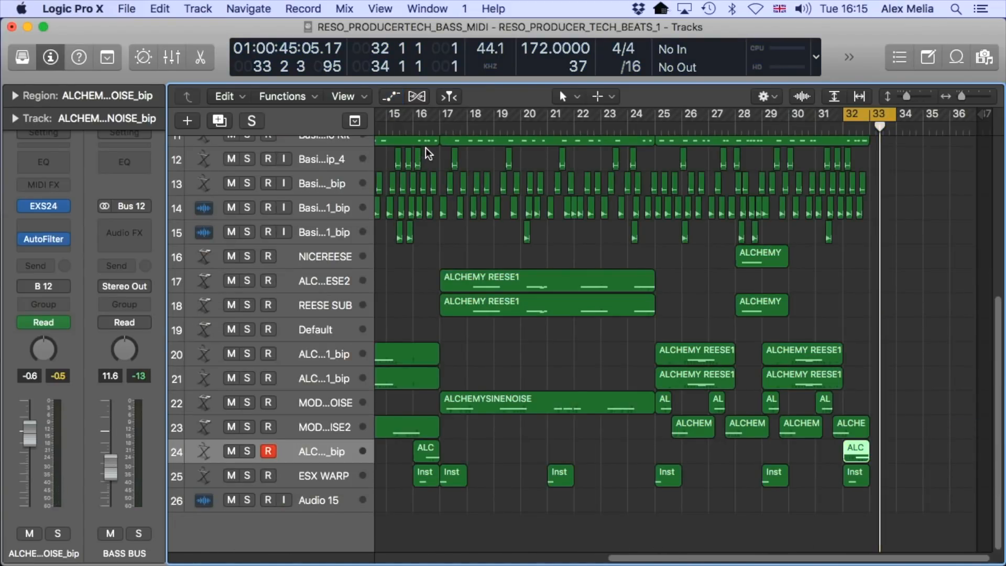
{"action": "key", "text": "super+Left"}
{"action": "key", "text": "super+Left"}
{"action": "key", "text": "super+Up"}
{"action": "left_click_drag", "start_coordinate": [386, 108], "coordinate": [806, 125]}
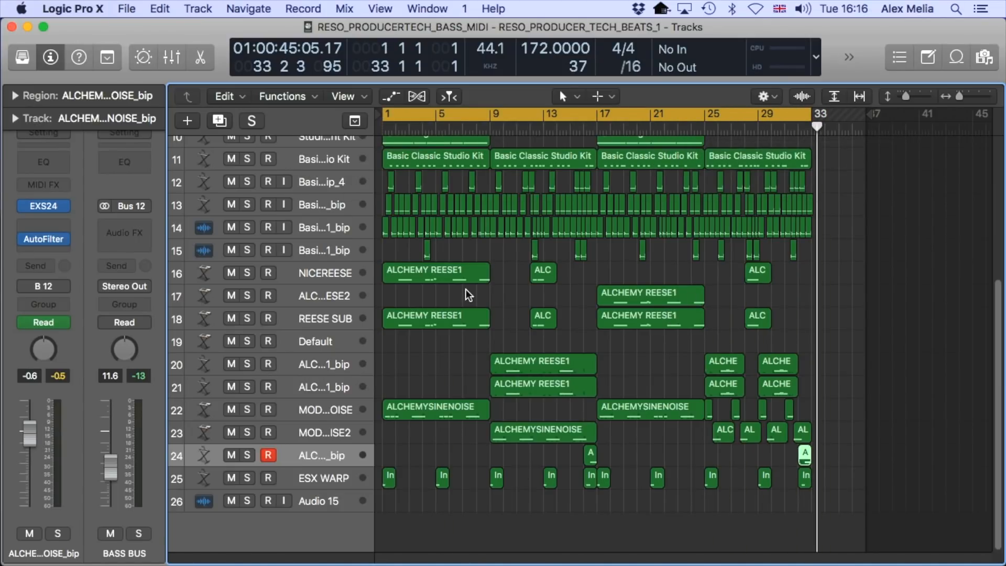
Step: Select all bass regions on tracks 16 to 25 and open them together in the Piano Roll
{"action": "left_click", "coordinate": [335, 501]}
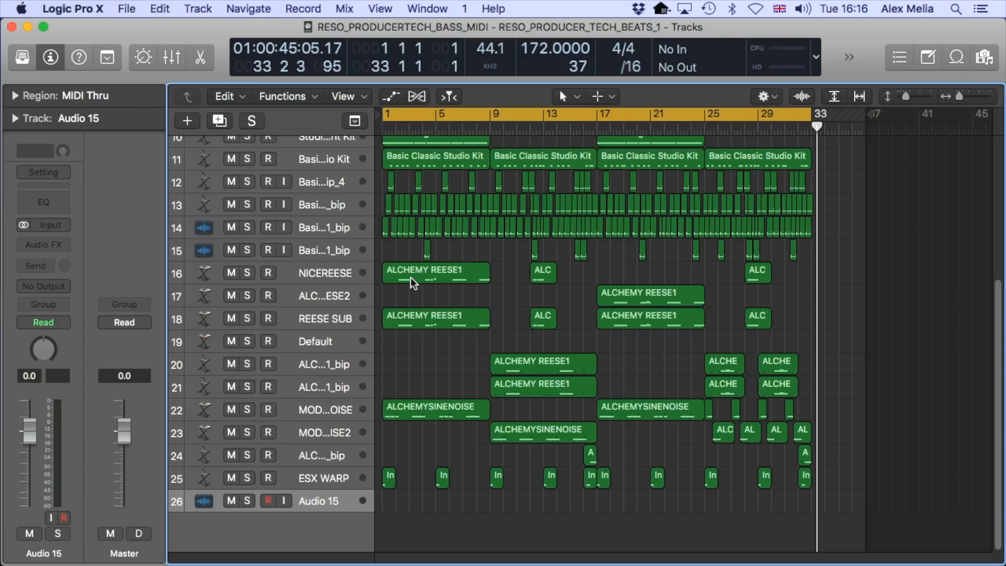
{"action": "left_click_drag", "start_coordinate": [427, 498], "coordinate": [818, 267]}
{"action": "key", "text": "p"}
{"action": "scroll", "coordinate": [485, 306], "scroll_direction": "down", "scroll_amount": 5}
{"action": "scroll", "coordinate": [546, 333], "scroll_direction": "right", "scroll_amount": 10}
{"action": "scroll", "coordinate": [561, 326], "scroll_direction": "up", "scroll_amount": 3}
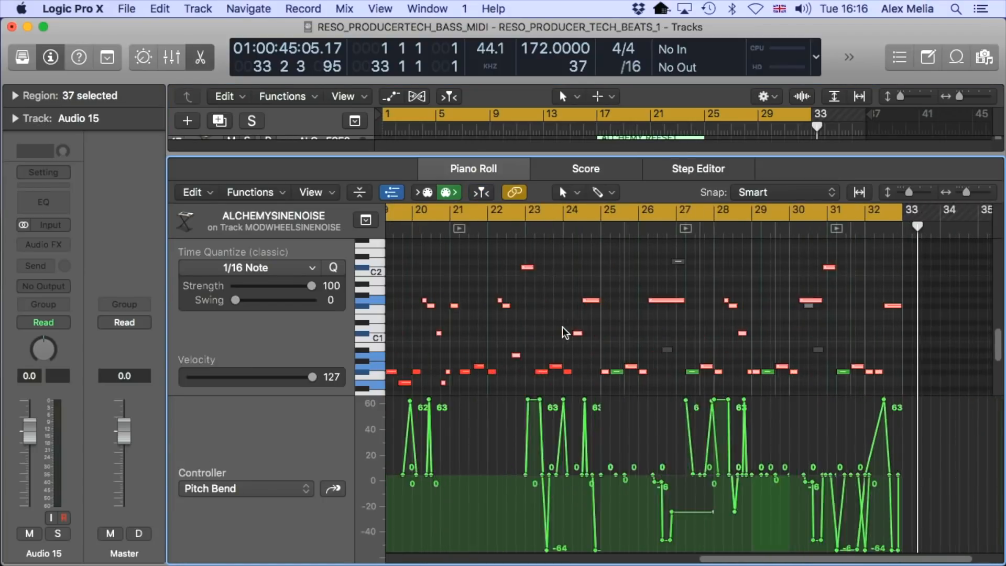
Step: Examine the combined bass notes and pitch bends from bar 33 back to bar 20, close the Piano Roll and deselect the regions
{"action": "scroll", "coordinate": [561, 325], "scroll_direction": "up", "scroll_amount": 6}
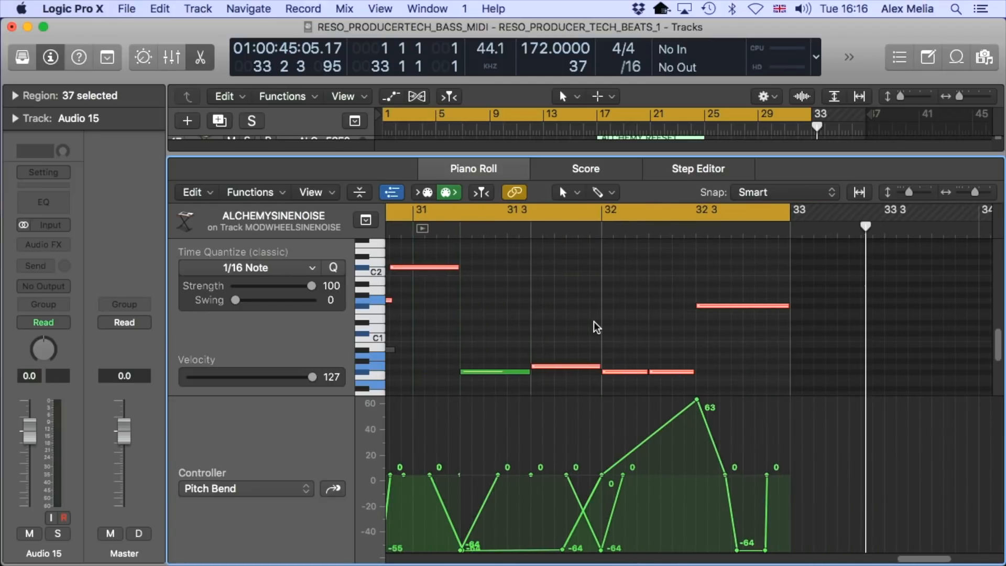
{"action": "scroll", "coordinate": [595, 322], "scroll_direction": "left", "scroll_amount": 5}
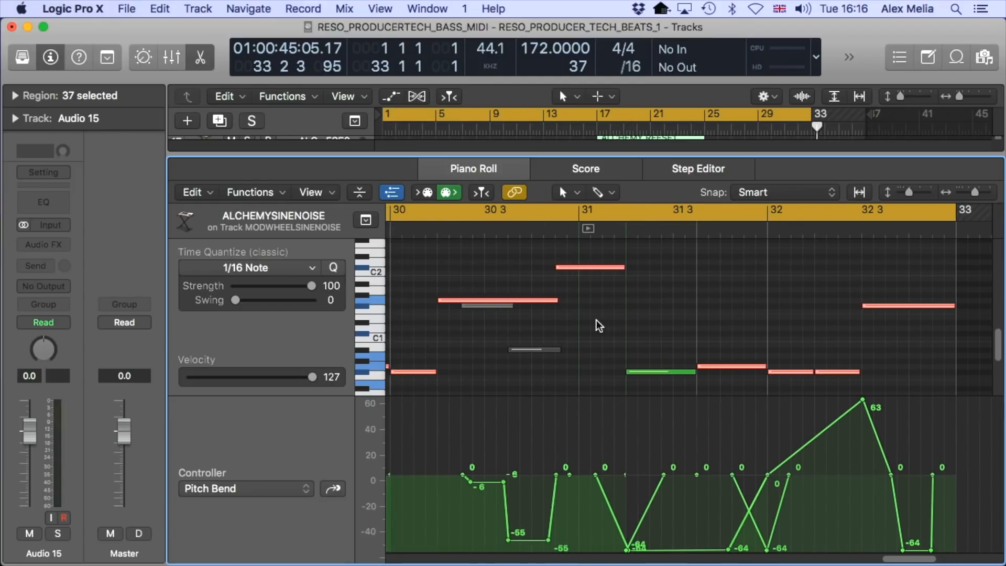
{"action": "scroll", "coordinate": [596, 322], "scroll_direction": "left", "scroll_amount": 4}
{"action": "scroll", "coordinate": [596, 320], "scroll_direction": "left", "scroll_amount": 4}
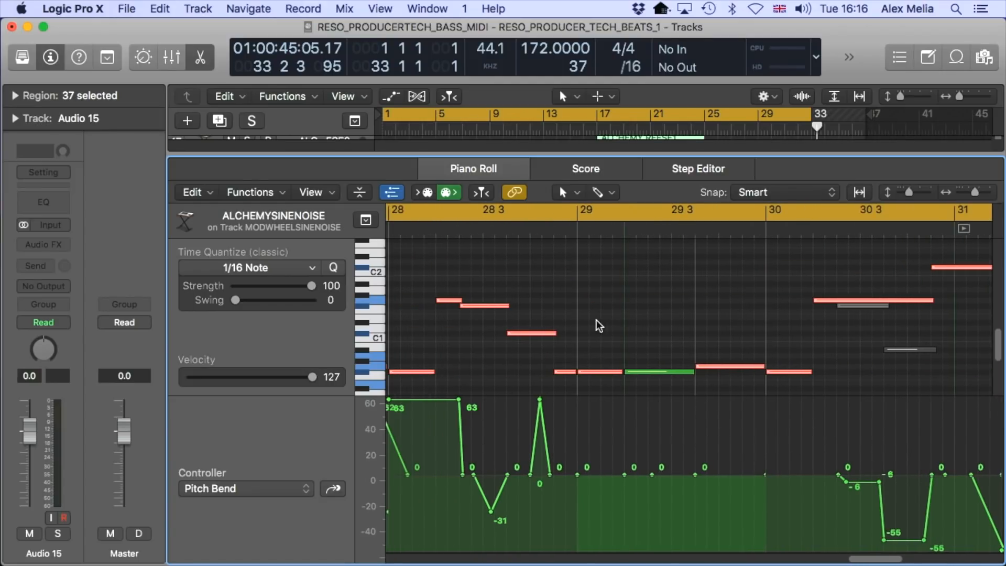
{"action": "scroll", "coordinate": [572, 369], "scroll_direction": "left", "scroll_amount": 8}
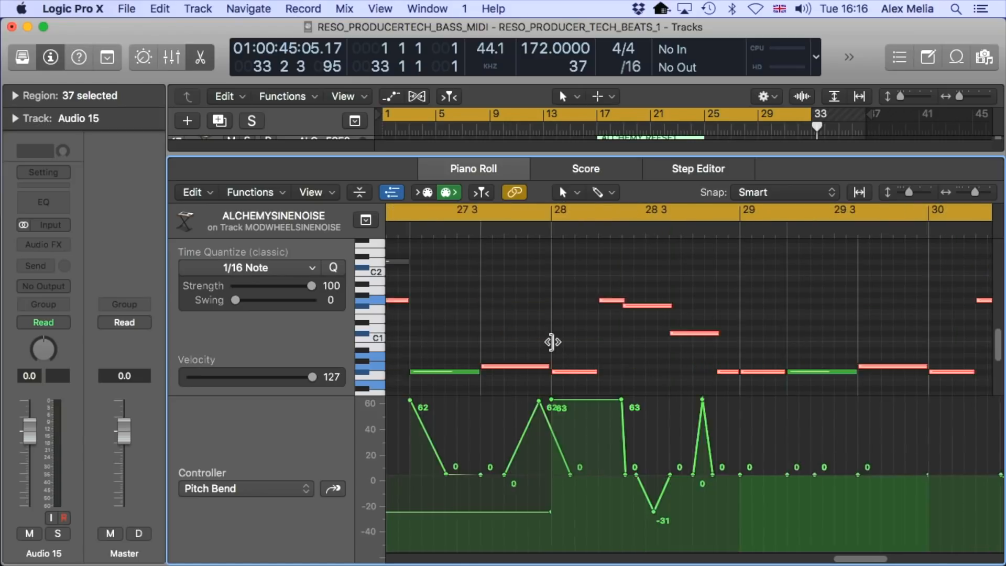
{"action": "scroll", "coordinate": [584, 332], "scroll_direction": "left", "scroll_amount": 15}
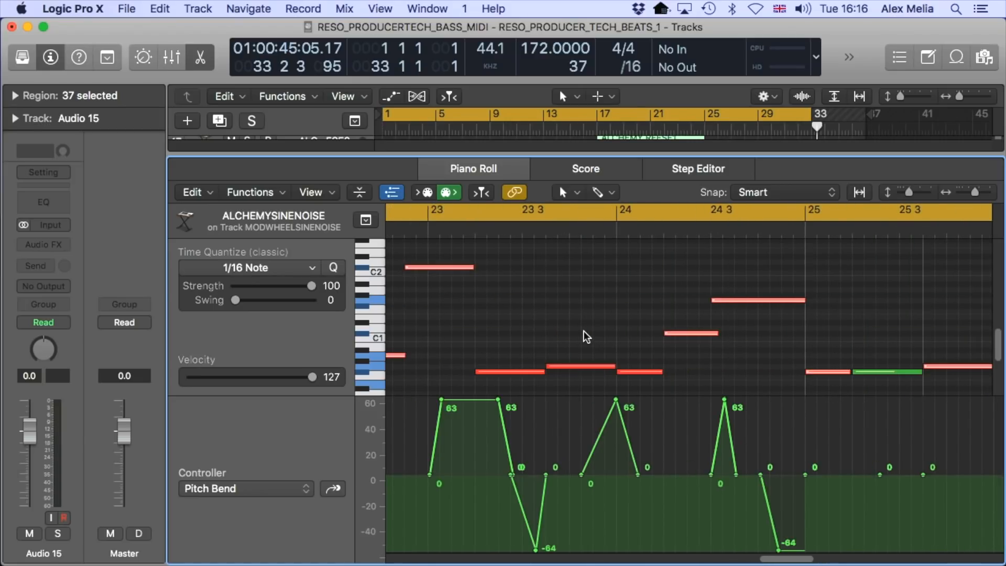
{"action": "scroll", "coordinate": [583, 331], "scroll_direction": "left", "scroll_amount": 5}
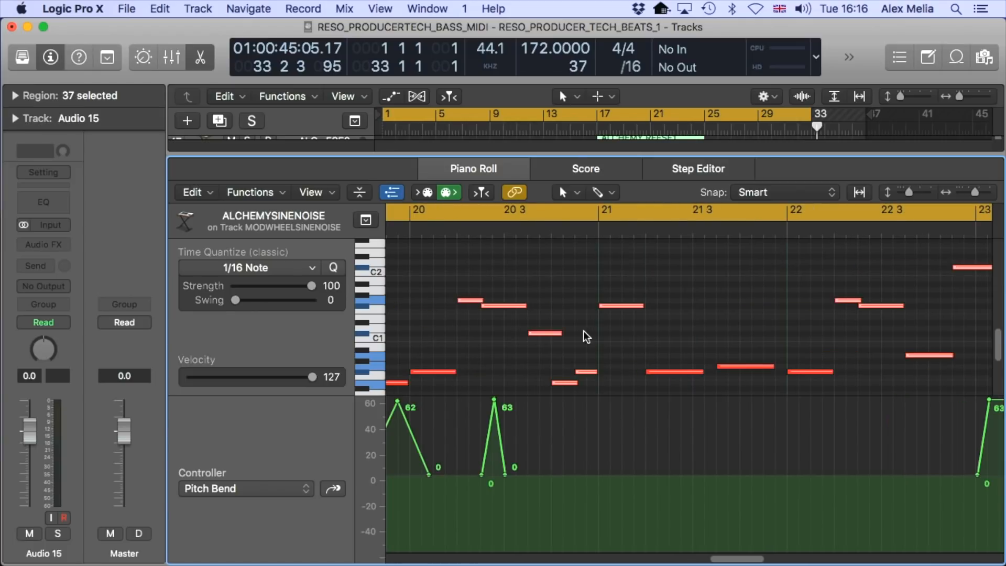
{"action": "key", "text": "e"}
{"action": "left_click", "coordinate": [432, 350]}
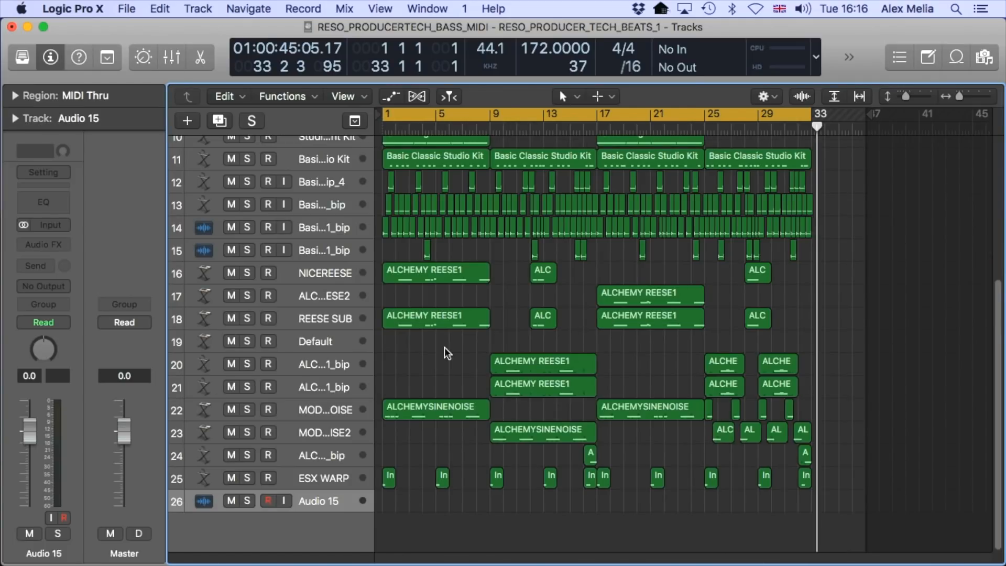